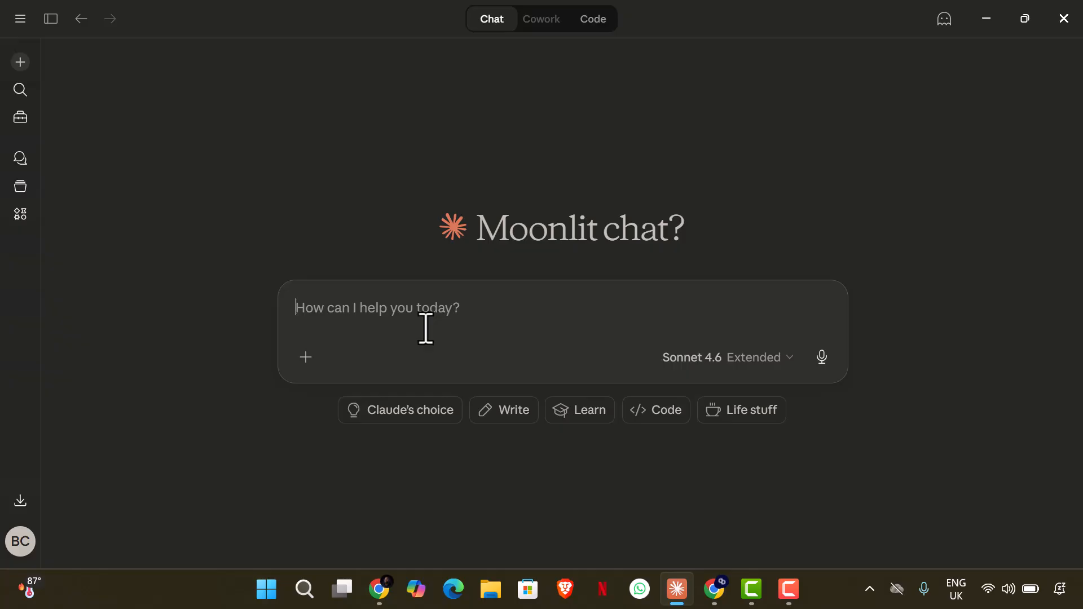
- Attach the Gemini_Generated_Image_ig2d7kig2d7kig2d logo image from the Business Knob folder in OneDrive Documents to the new chat
{"action": "type", "text": "I"}
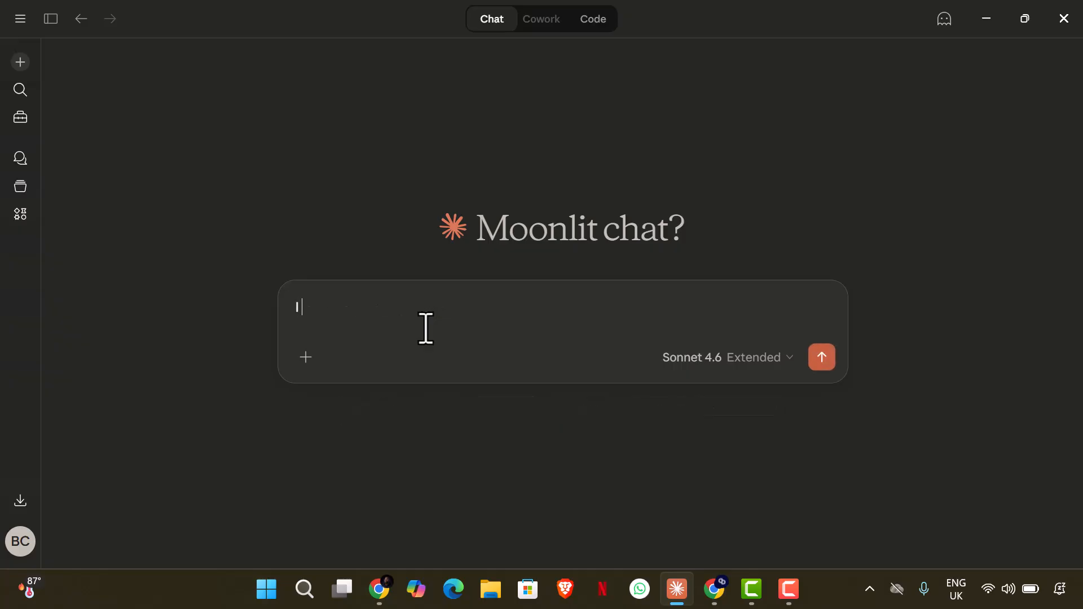
{"action": "key", "text": "BackSpace"}
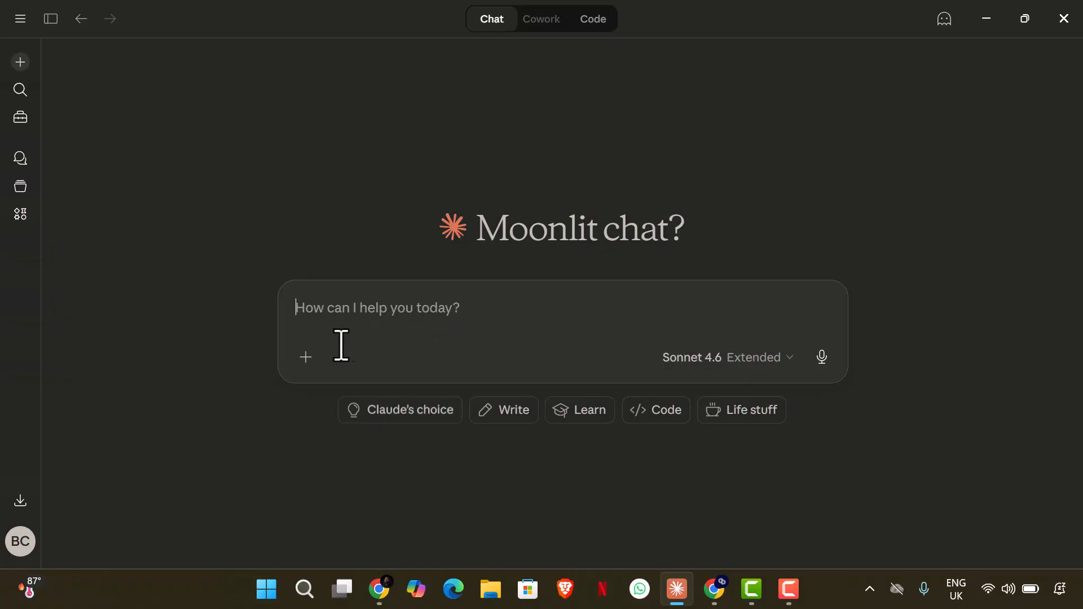
{"action": "left_click", "coordinate": [305, 359]}
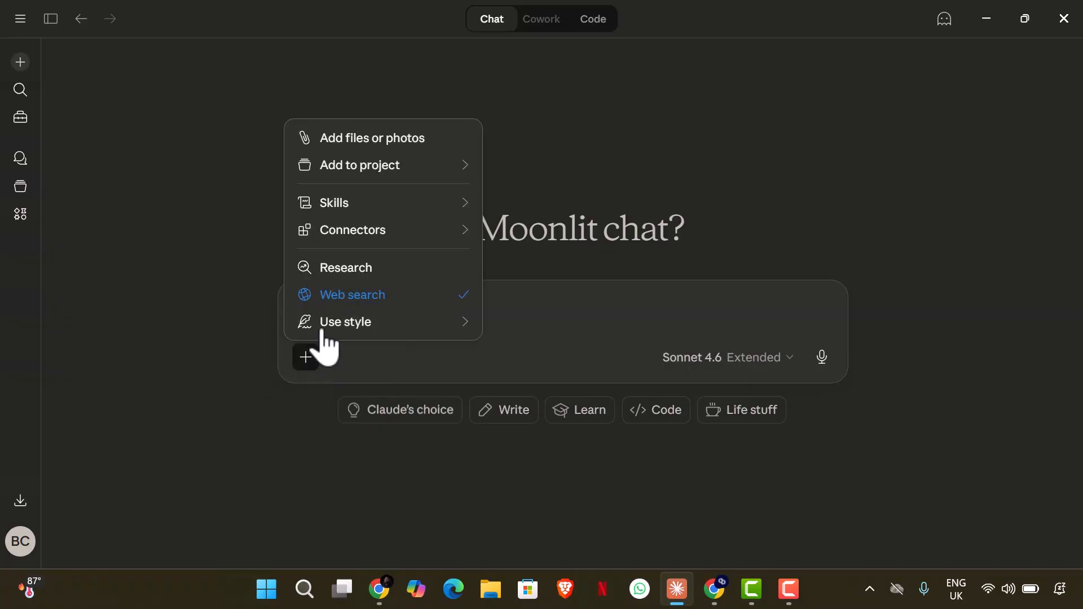
{"action": "left_click", "coordinate": [385, 146]}
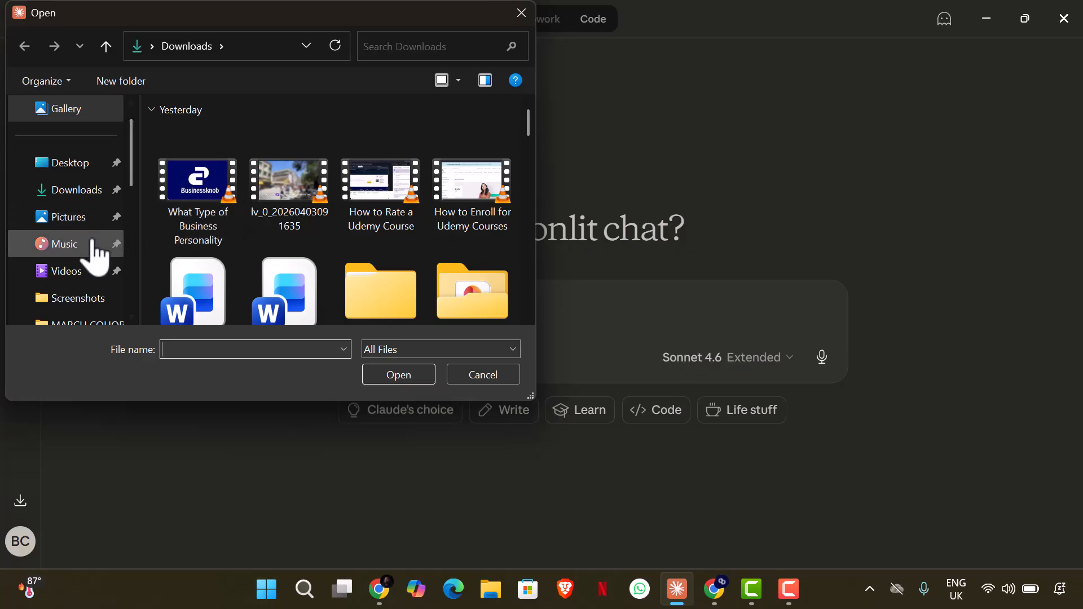
{"action": "scroll", "coordinate": [93, 255], "scroll_direction": "down", "scroll_amount": 4}
{"action": "left_click", "coordinate": [93, 273]}
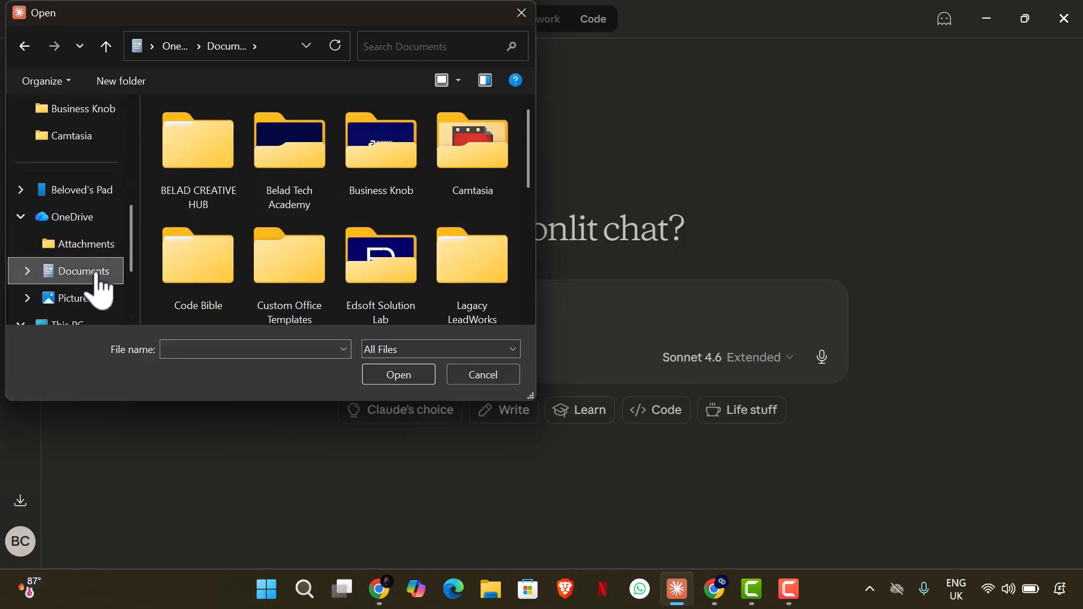
{"action": "double_click", "coordinate": [393, 190]}
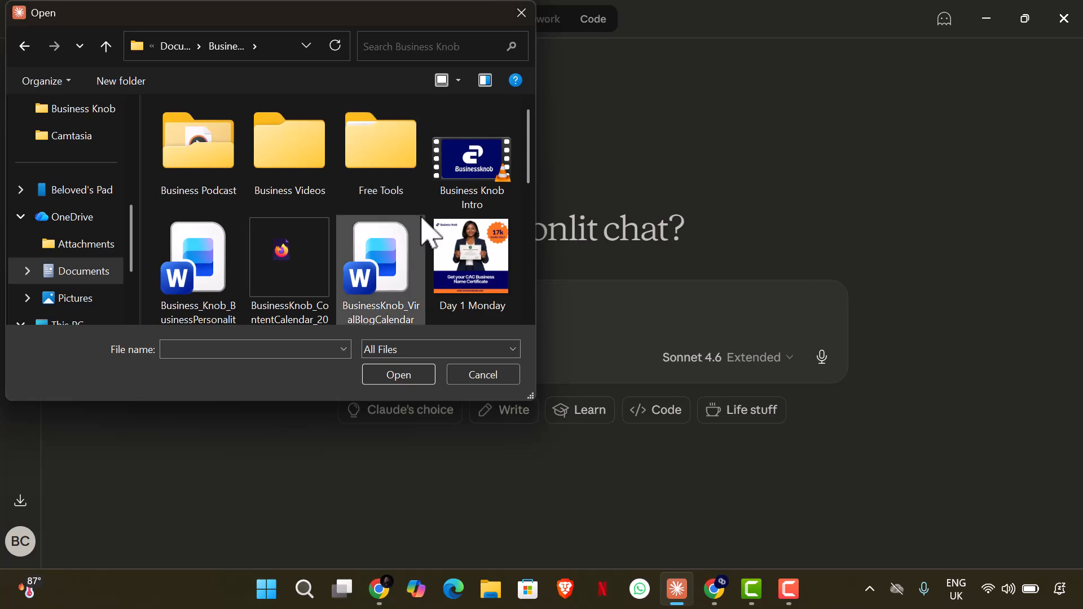
{"action": "scroll", "coordinate": [420, 228], "scroll_direction": "down", "scroll_amount": 2}
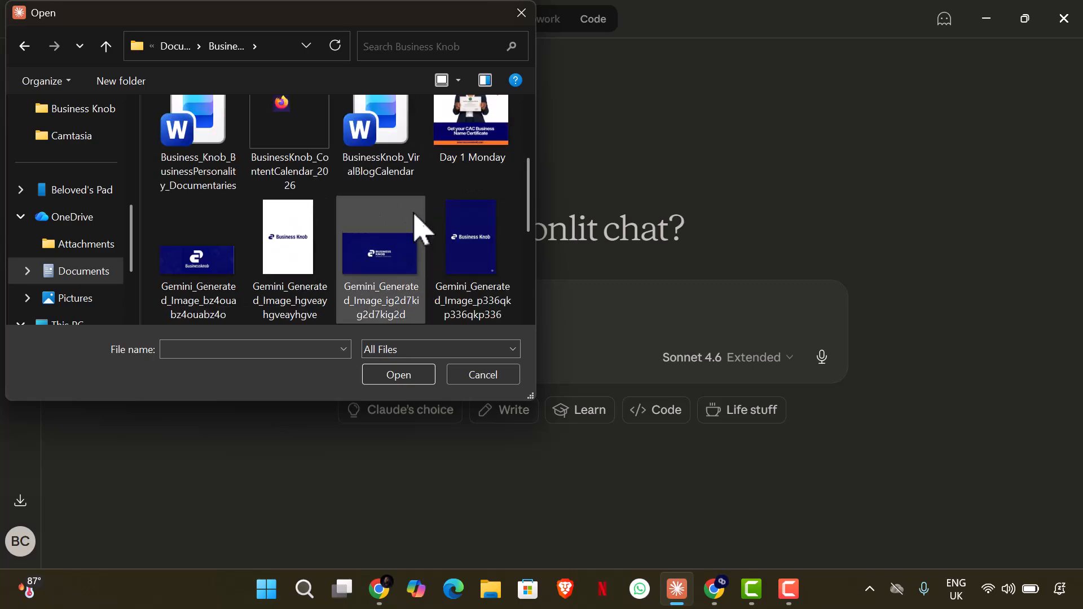
{"action": "left_click", "coordinate": [380, 285]}
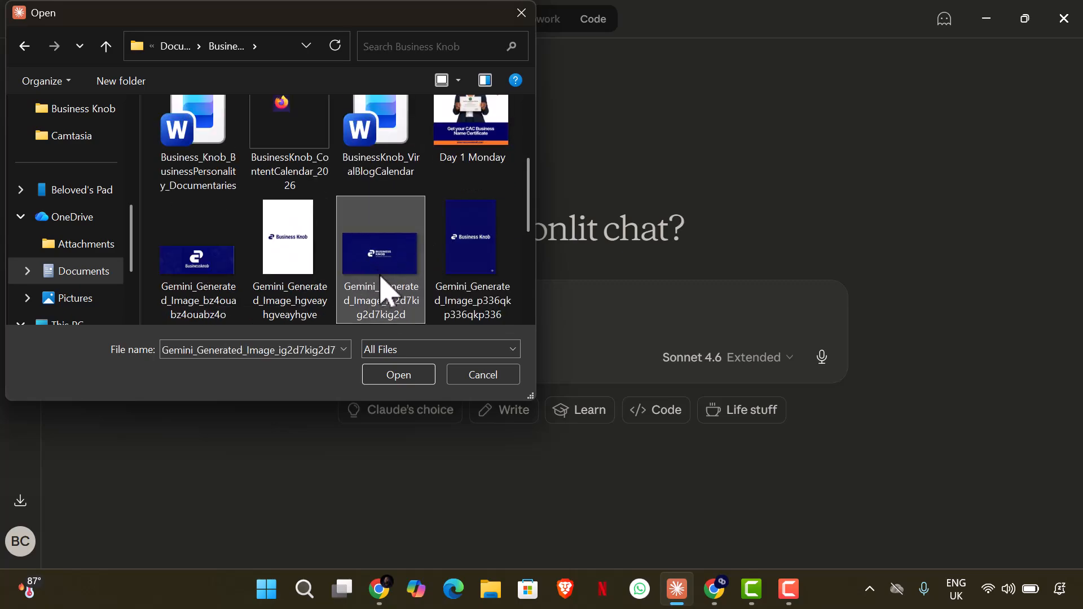
{"action": "left_click", "coordinate": [389, 378]}
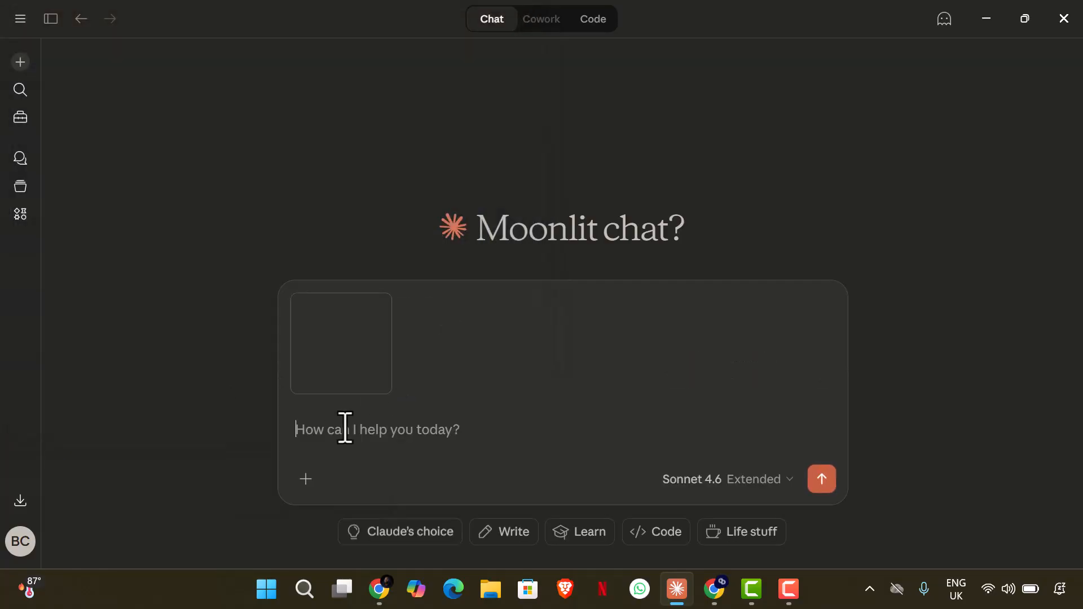
- Write a prompt requesting a brand guideline for business knob, using the attached image's colour code as primary and secondary colour
{"action": "type", "text": "I"}
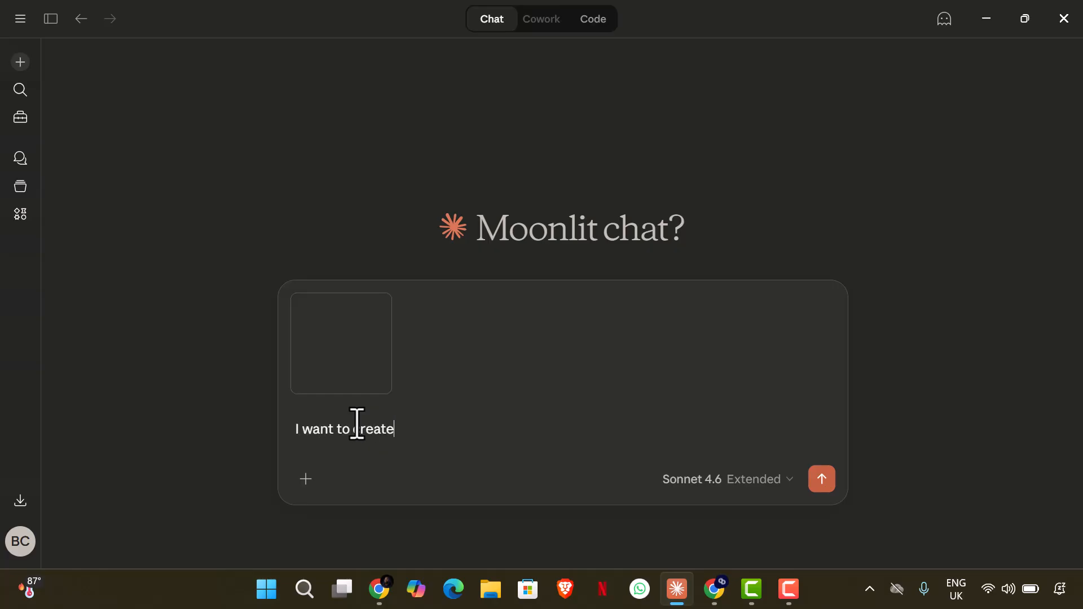
{"action": "type", "text": "want to create a brand guideline for business knob,"}
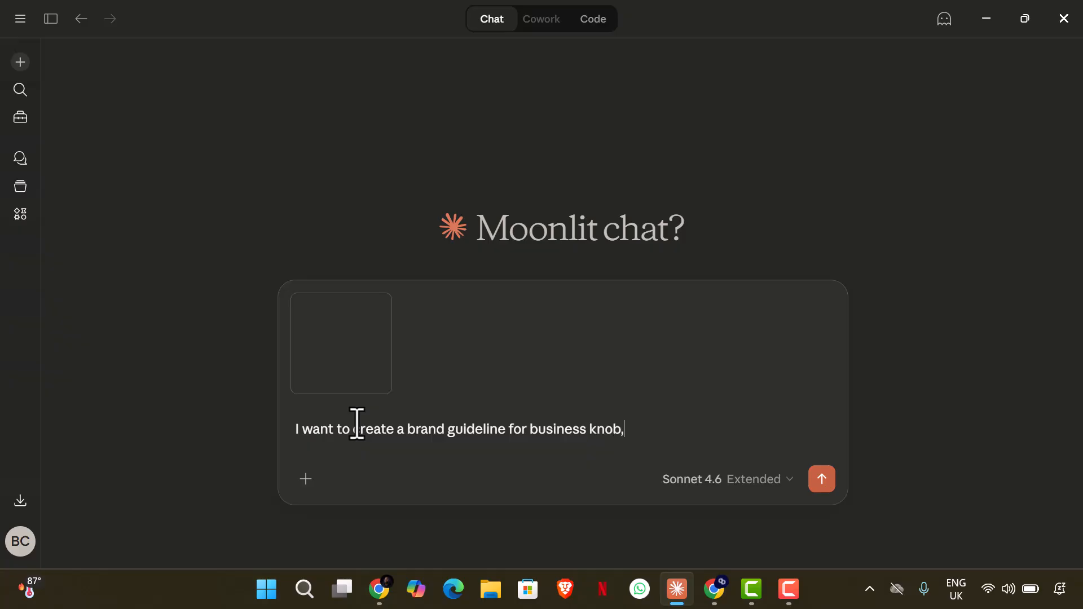
{"action": "type", "text": "the colour code"}
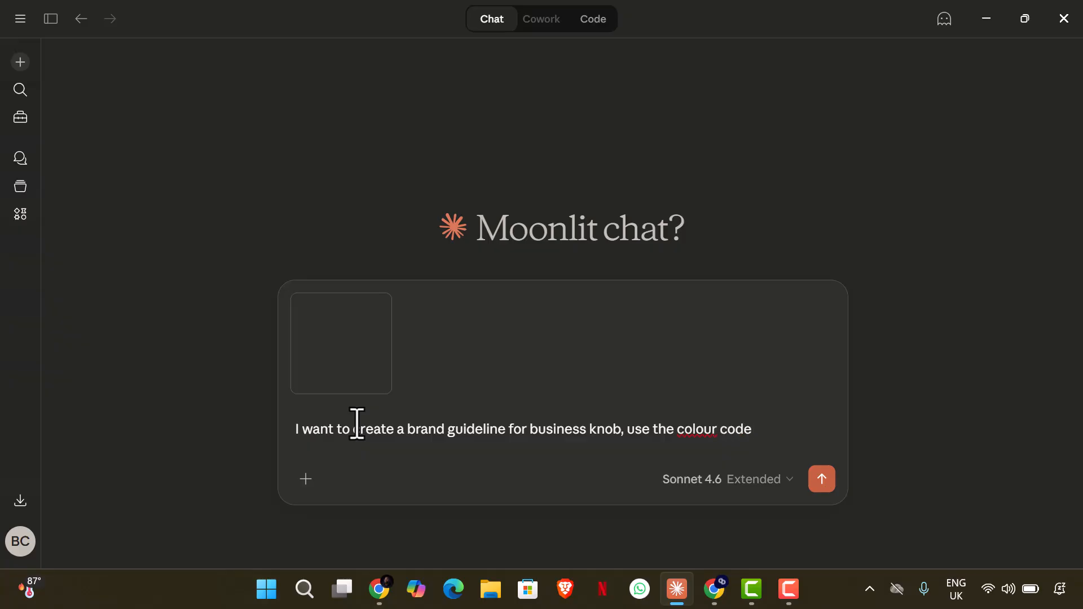
{"action": "type", "text": " in the attached image as a"}
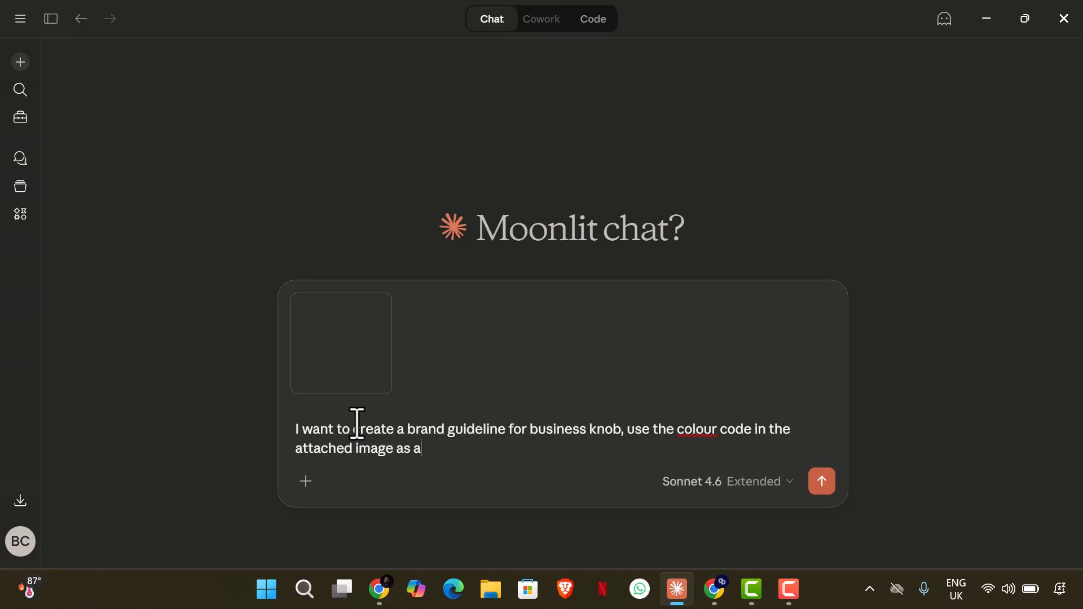
{"action": "type", "text": " primary and"}
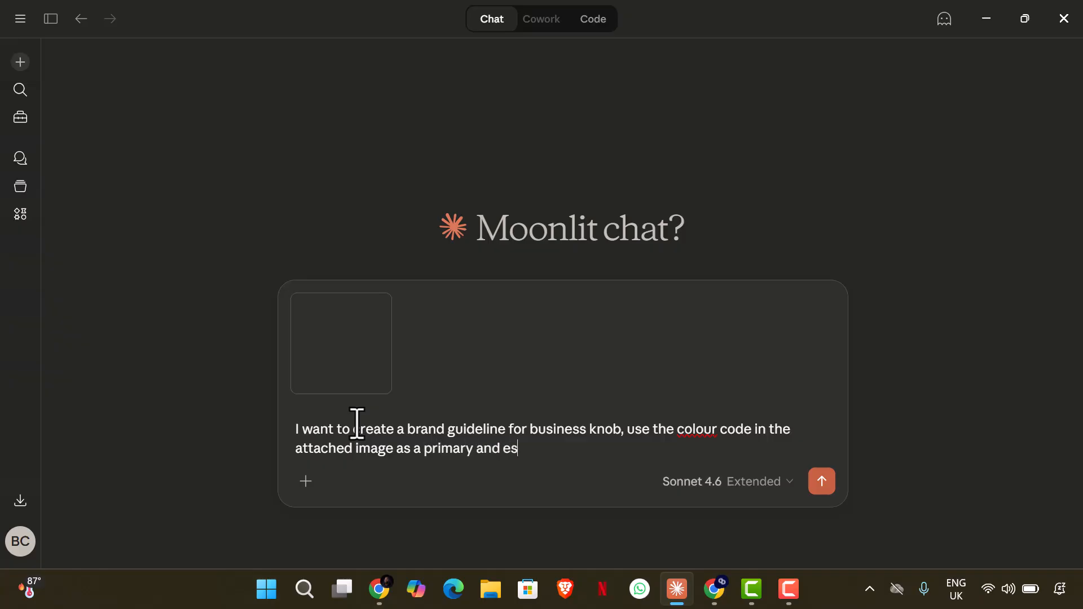
{"action": "type", "text": " secondary colour, you could add a"}
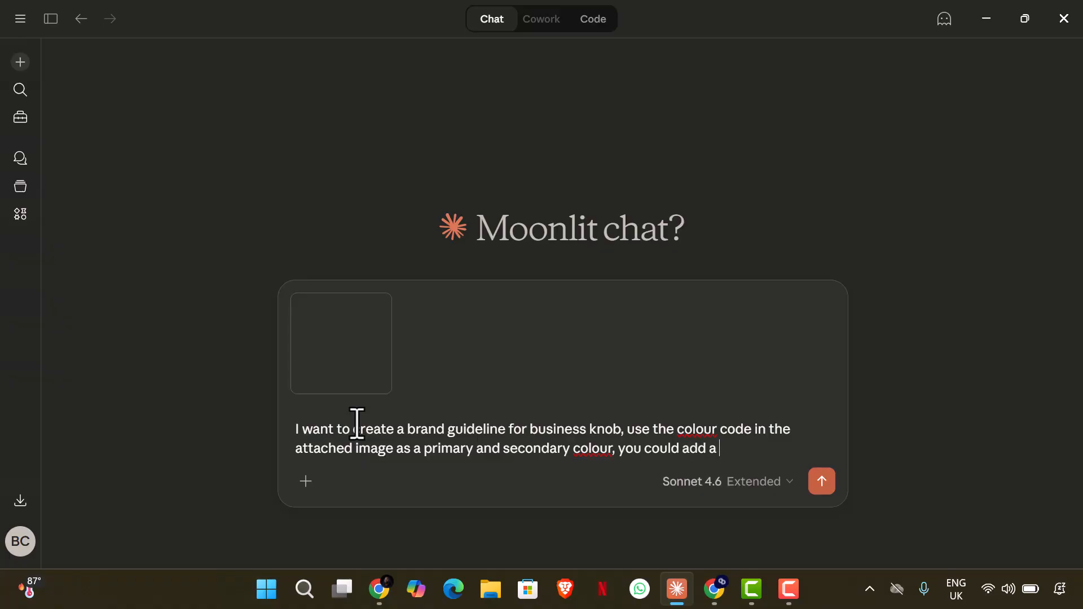
- Extend the prompt to allow a tertiary colour on Claude's own volition as a profession graphic designer and brand director
{"action": "type", "text": "xo"}
{"action": "type", "text": "lour on yo"}
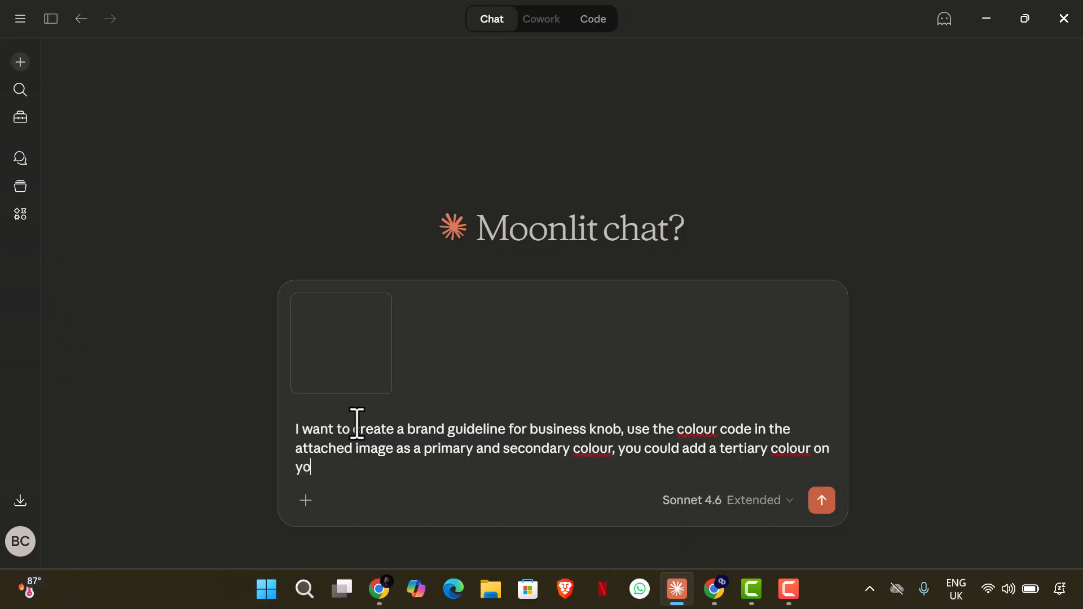
{"action": "type", "text": "ur own volition"}
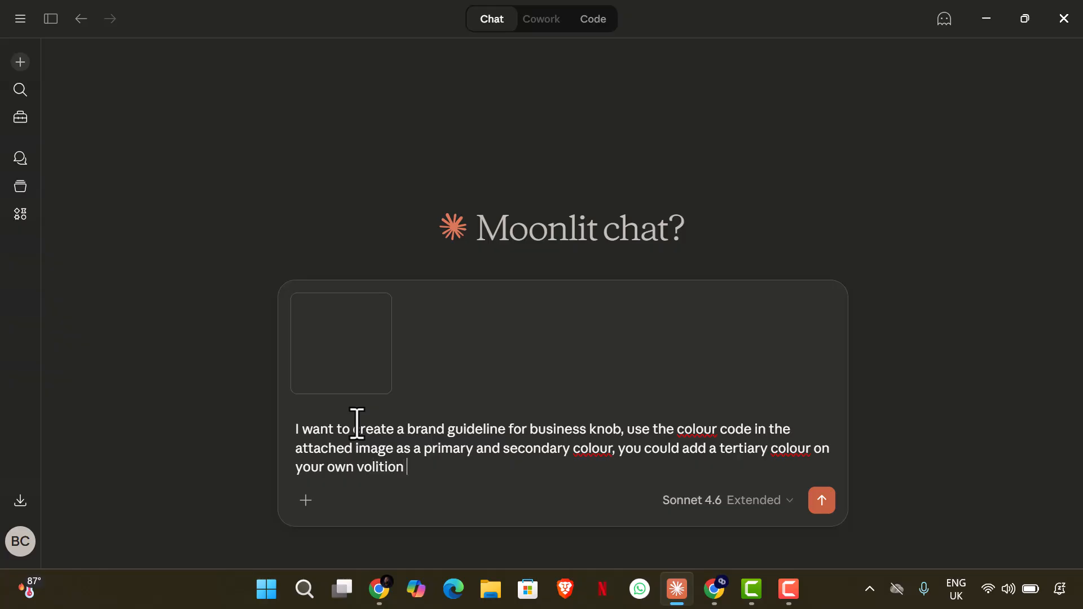
{"action": "type", "text": " as a profession graphi"}
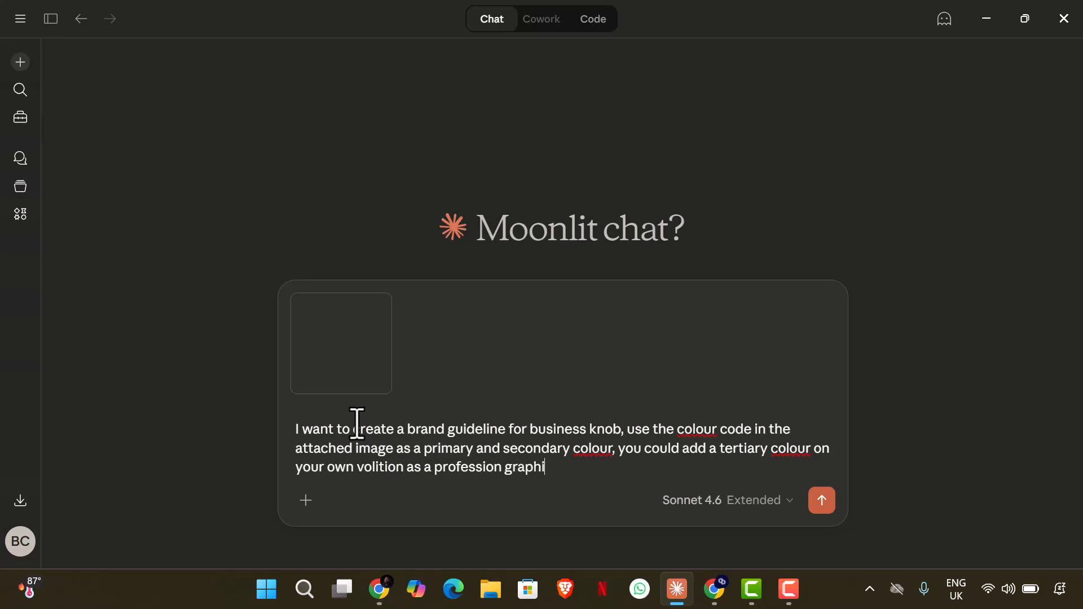
{"action": "type", "text": "c designer and brand director."}
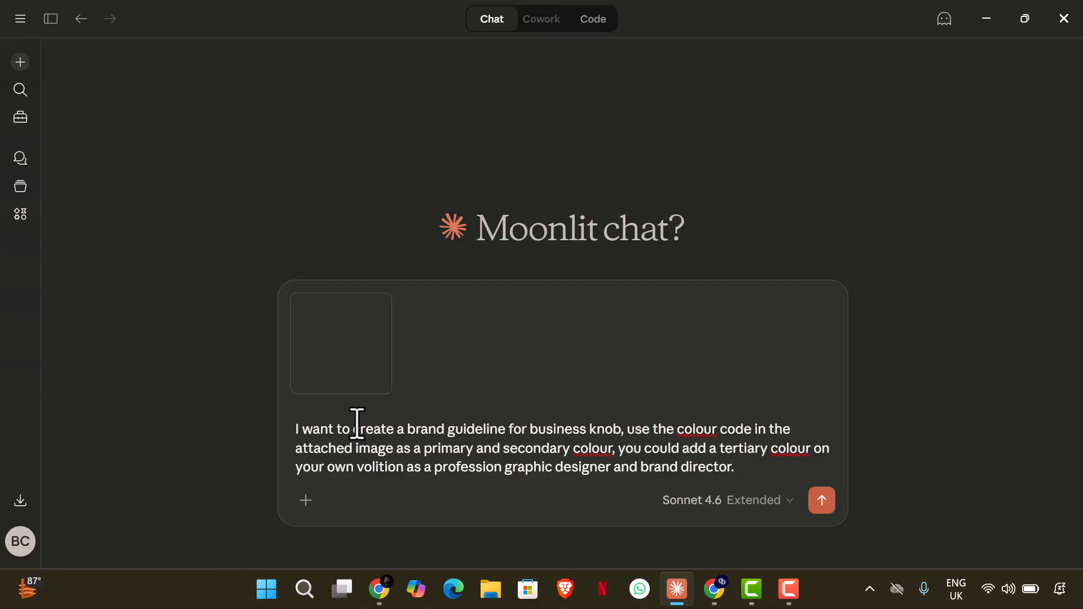
- Preview the attached logo image at full size and close the preview
{"action": "mouse_move", "coordinate": [334, 381]}
{"action": "left_click", "coordinate": [340, 373]}
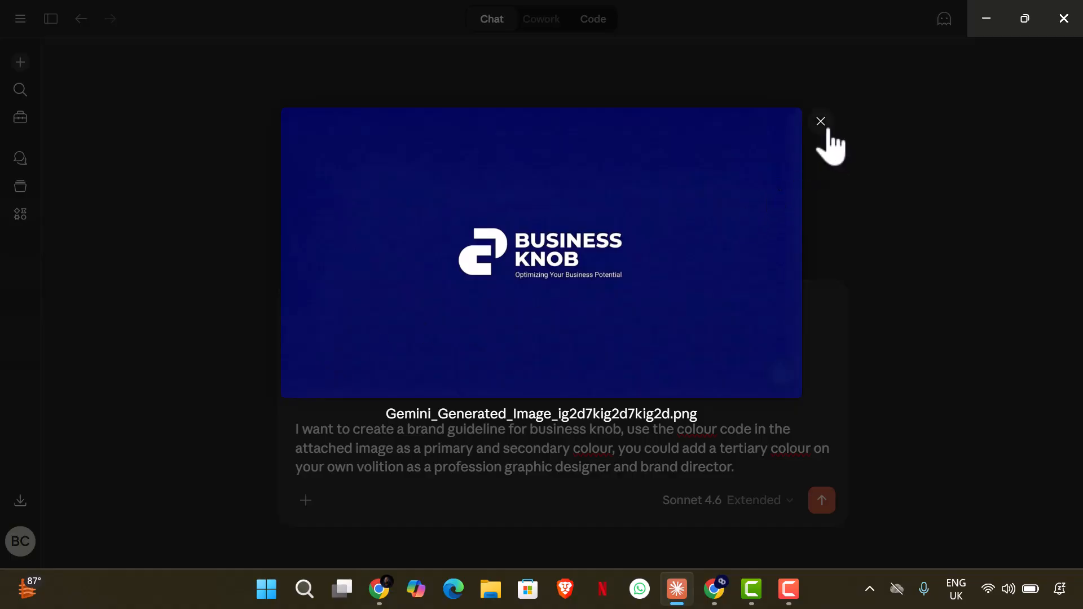
{"action": "left_click", "coordinate": [819, 123]}
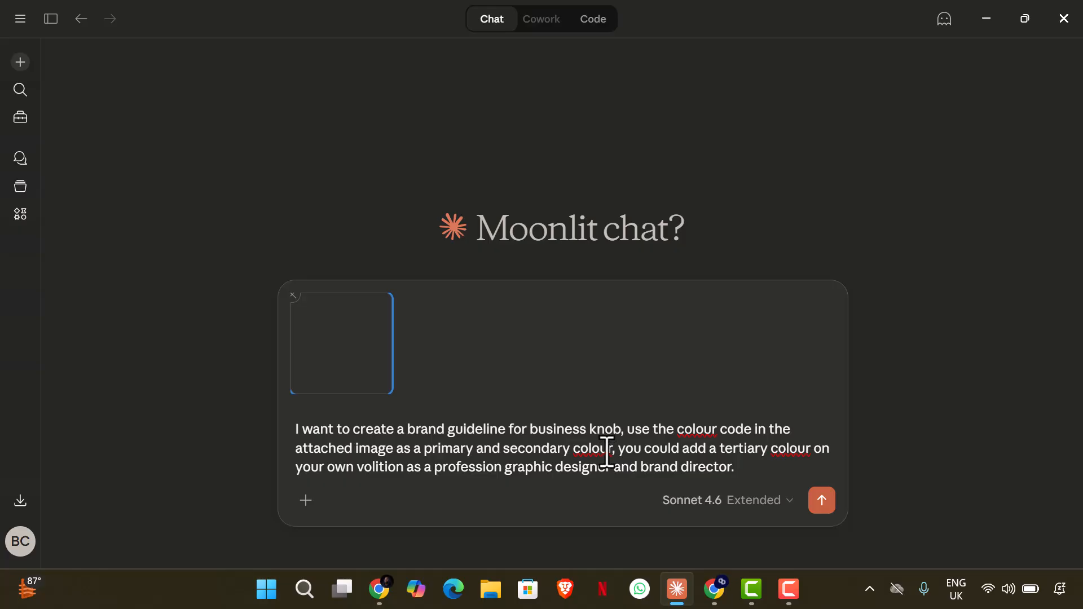
- Add a separate final paragraph to the prompt: "Design a fully kitted brand guideline for this brand."
{"action": "left_click", "coordinate": [757, 466]}
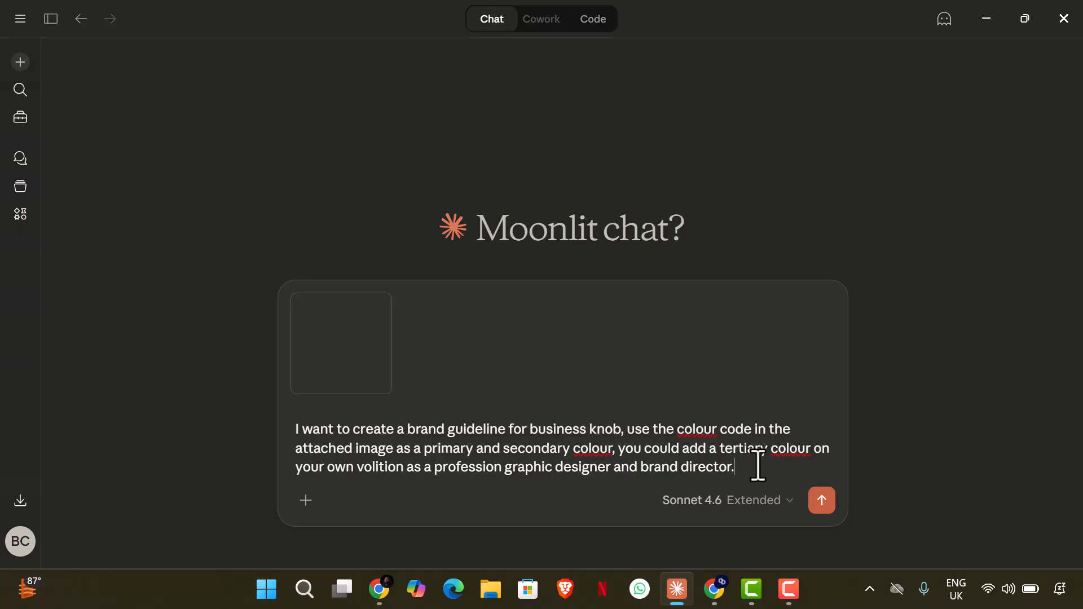
{"action": "key", "text": "shift+Return"}
{"action": "key", "text": "shift+Return"}
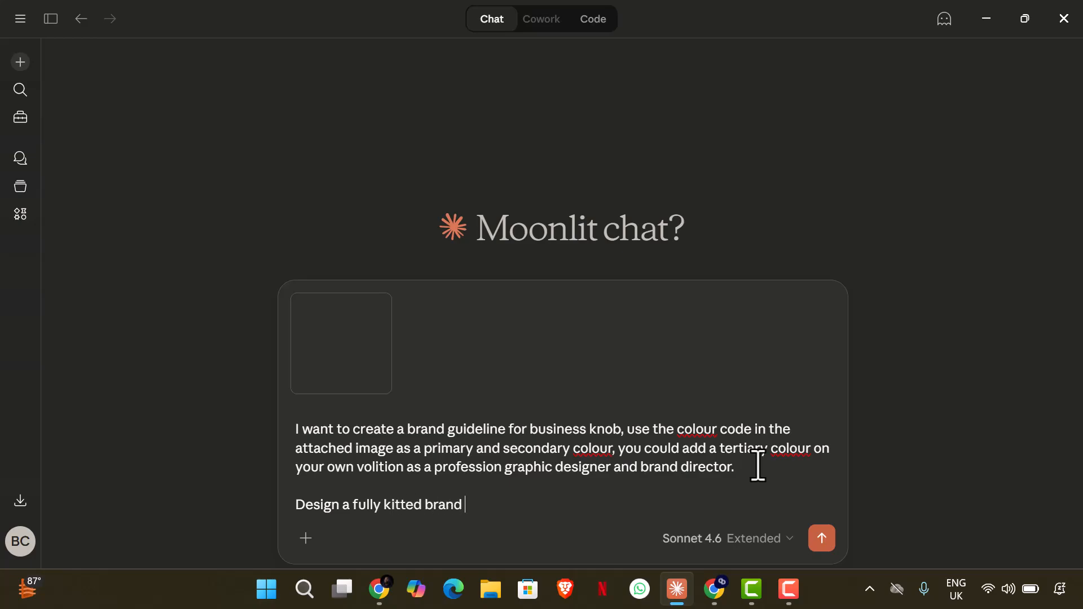
{"action": "type", "text": "ine for this brand."}
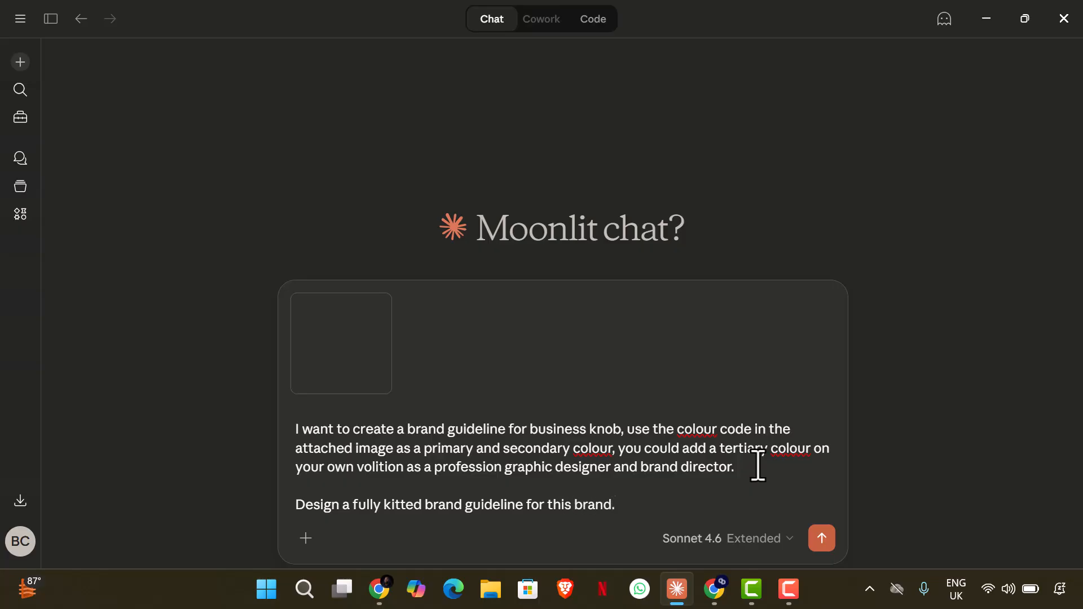
- Check the available models, keep Sonnet 4.6 with extended thinking, and submit the brand guideline prompt
{"action": "left_click", "coordinate": [794, 546]}
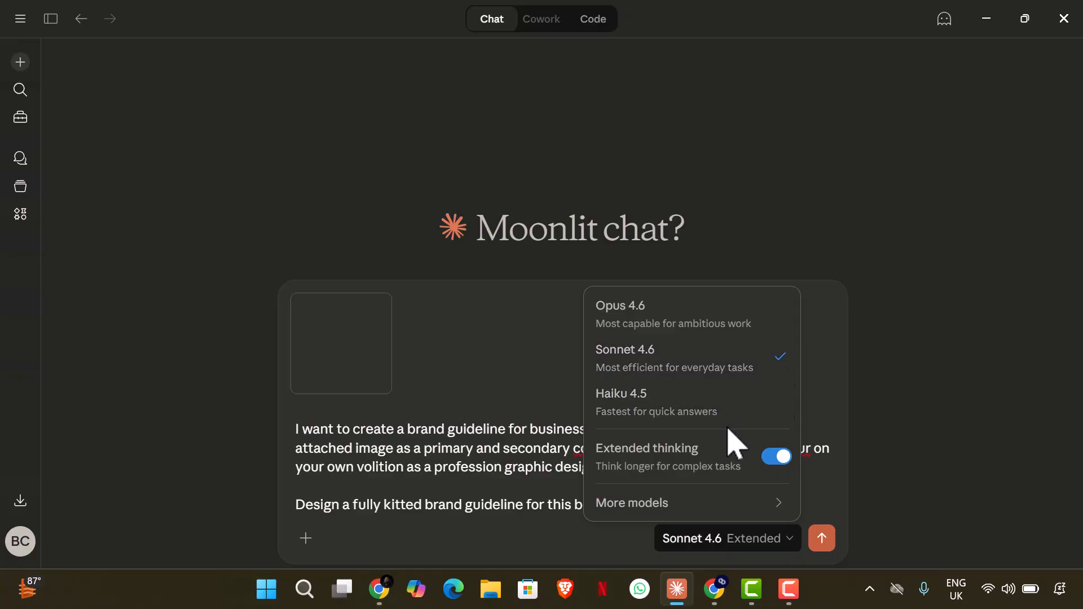
{"action": "mouse_move", "coordinate": [675, 505]}
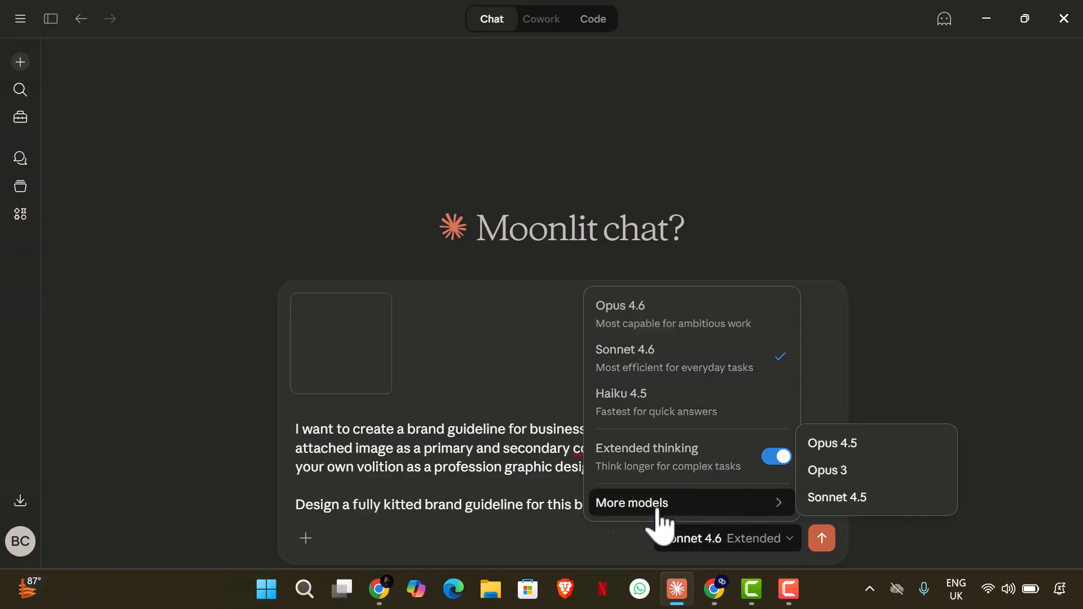
{"action": "left_click", "coordinate": [493, 471]}
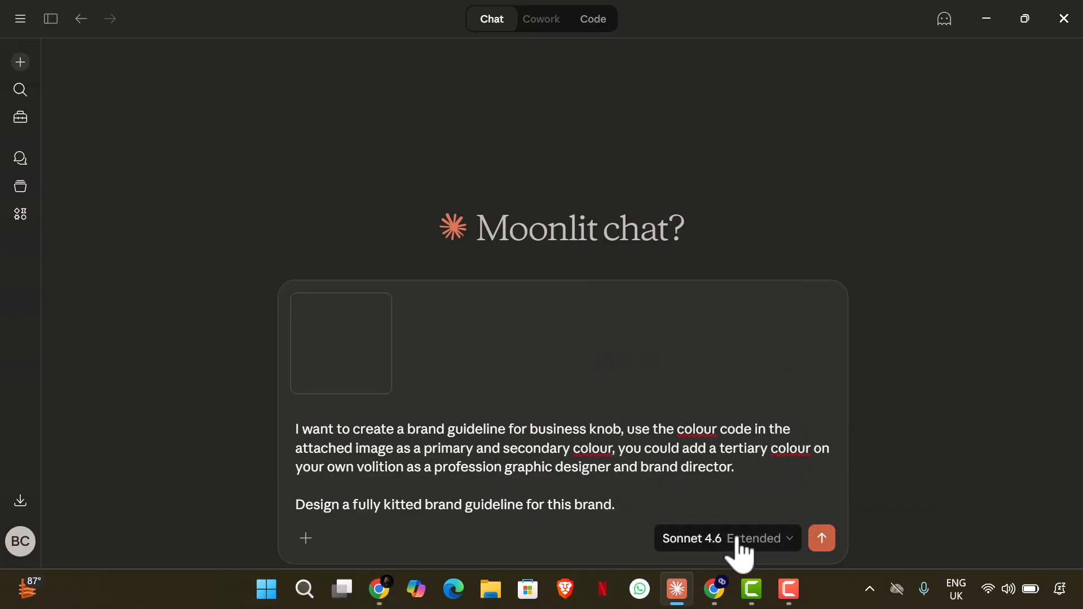
{"action": "left_click", "coordinate": [821, 541]}
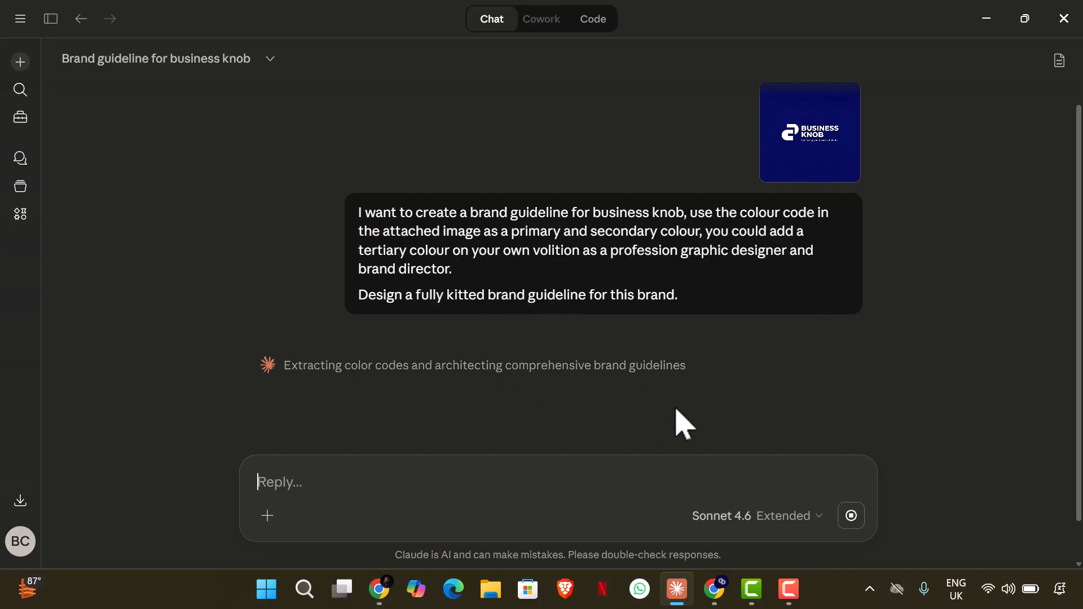
{"action": "left_click", "coordinate": [779, 590]}
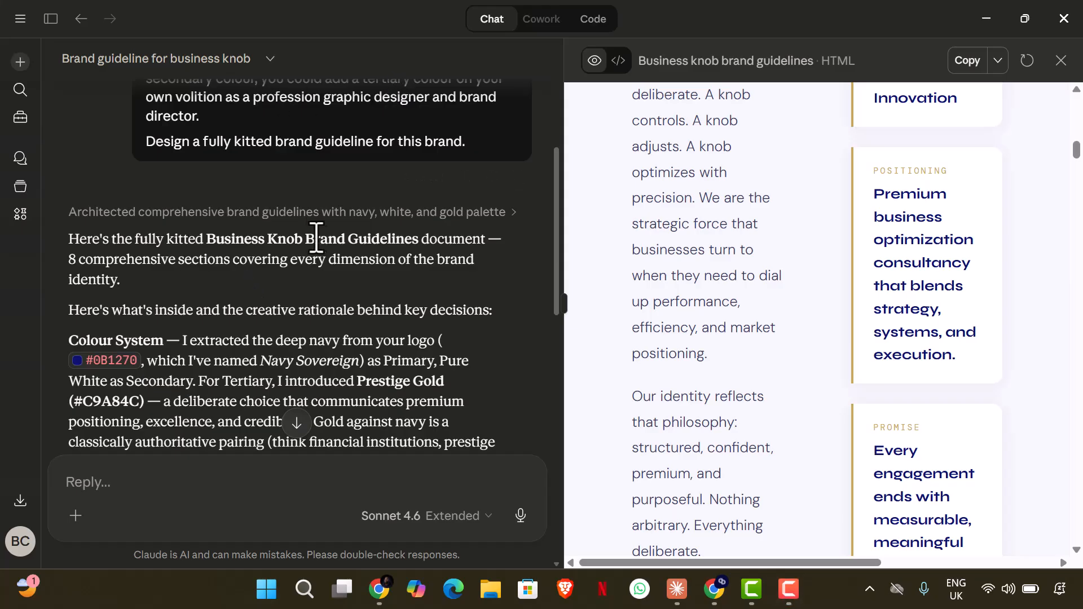
- Read Claude's summary of the brand guideline and review the document's cover, brand foundation and logo clear space sections
{"action": "scroll", "coordinate": [395, 260], "scroll_direction": "down", "scroll_amount": 15}
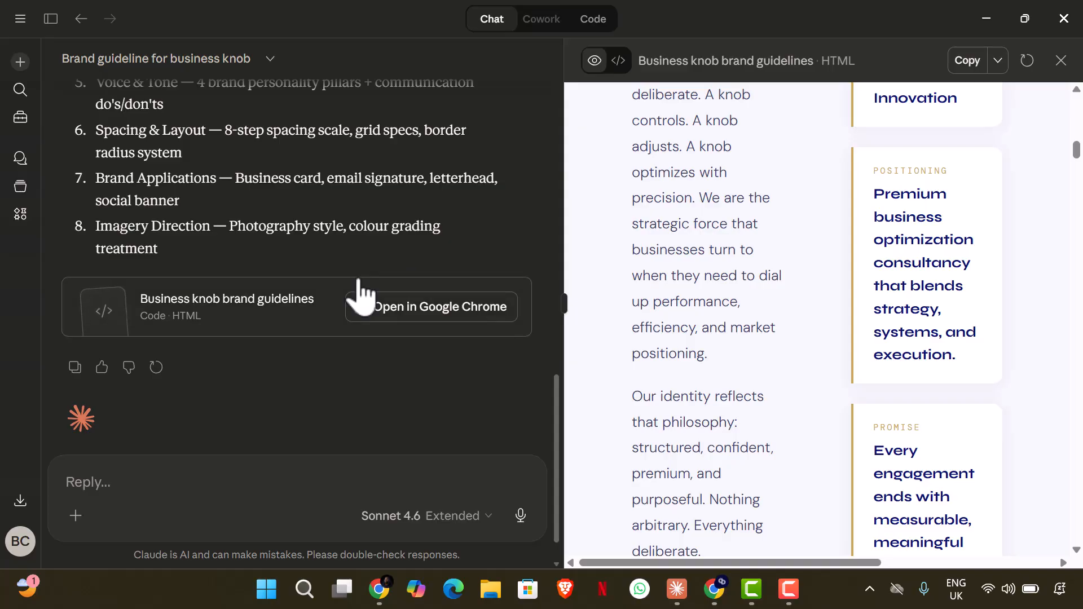
{"action": "scroll", "coordinate": [720, 350], "scroll_direction": "up", "scroll_amount": 10}
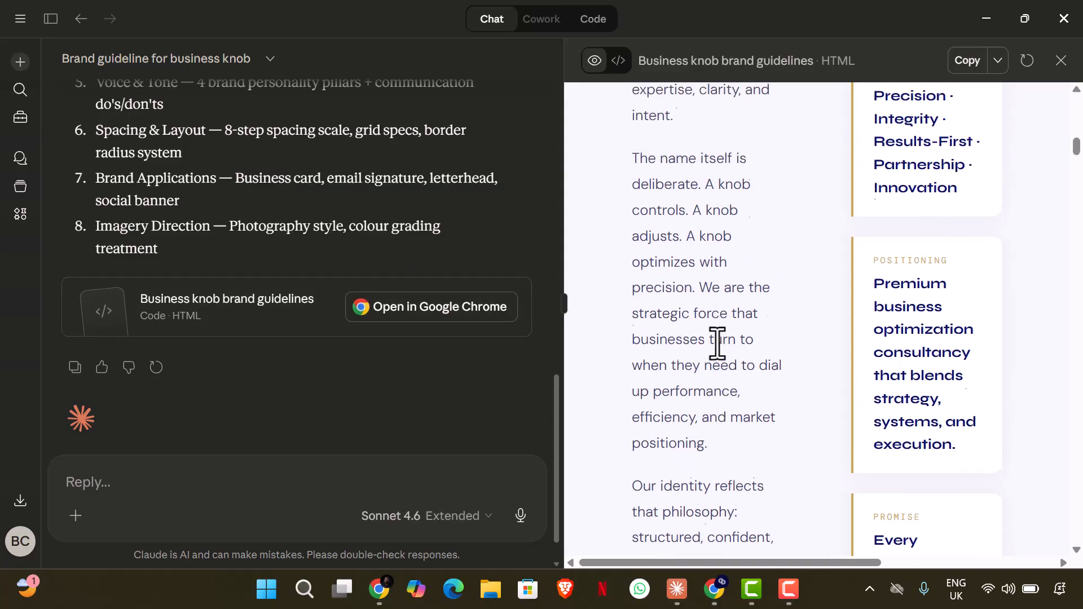
{"action": "scroll", "coordinate": [719, 350], "scroll_direction": "up", "scroll_amount": 5}
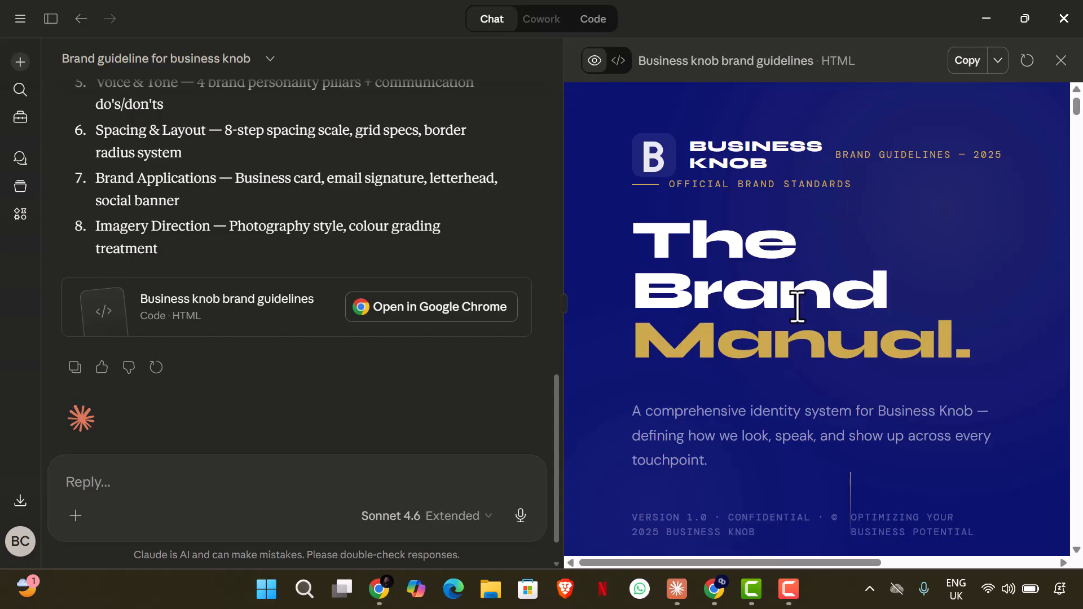
{"action": "scroll", "coordinate": [798, 305], "scroll_direction": "down", "scroll_amount": 3}
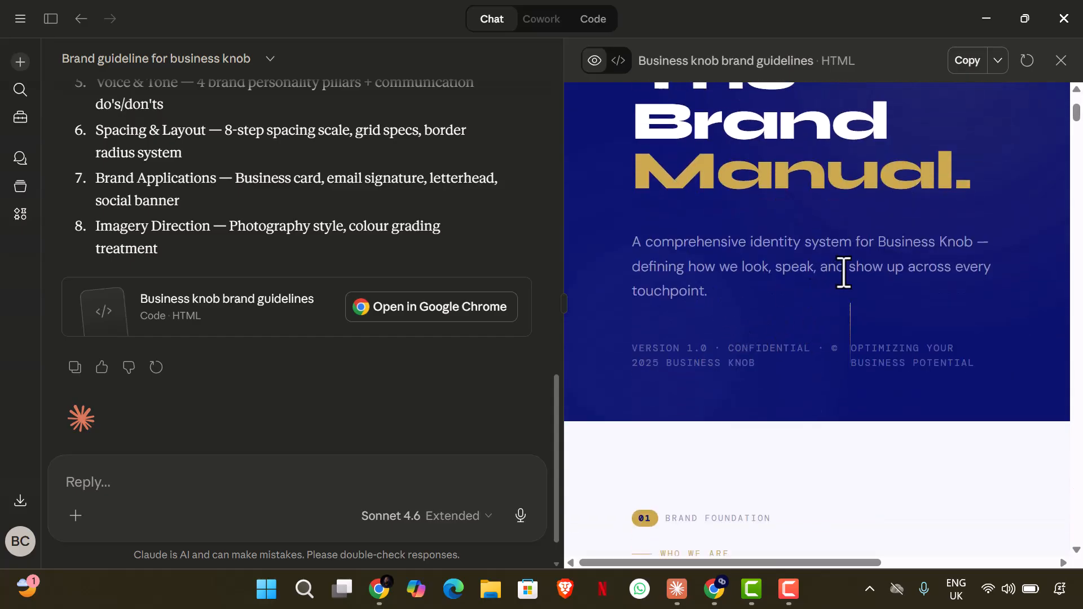
{"action": "scroll", "coordinate": [846, 313], "scroll_direction": "down", "scroll_amount": 7}
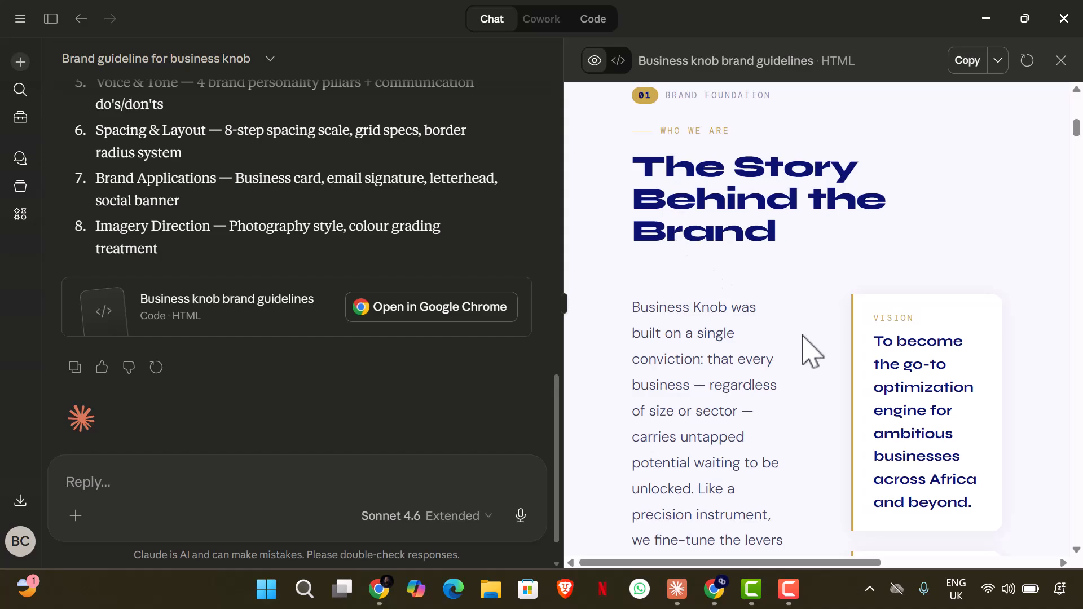
{"action": "scroll", "coordinate": [782, 339], "scroll_direction": "down", "scroll_amount": 18}
{"action": "scroll", "coordinate": [786, 350], "scroll_direction": "down", "scroll_amount": 15}
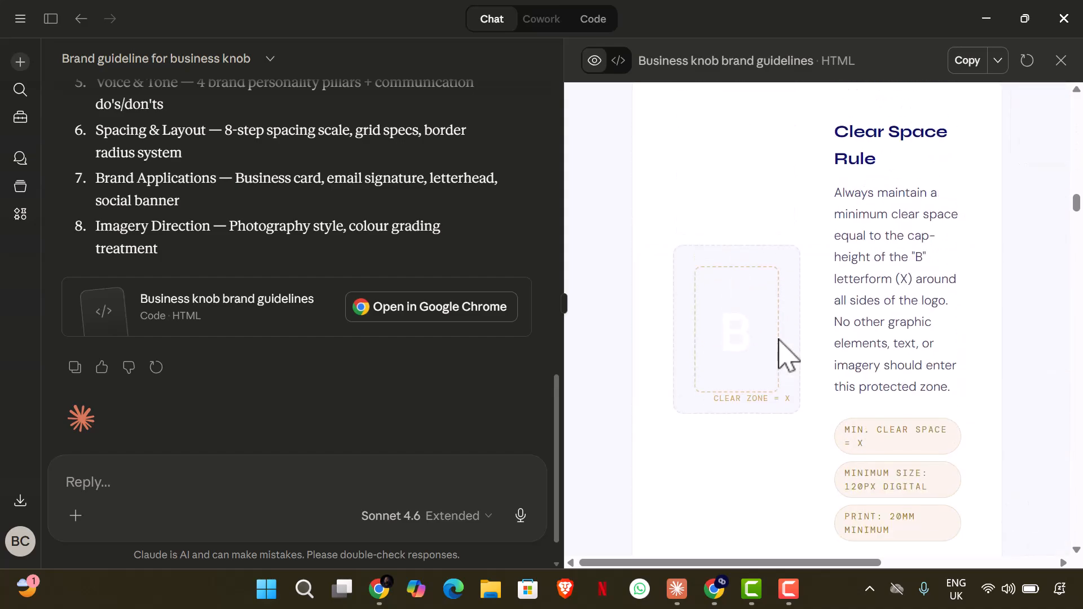
- Examine the guideline's logo don'ts, colour system, typography and spacing sections, and check the document's export options
{"action": "scroll", "coordinate": [780, 339], "scroll_direction": "down", "scroll_amount": 9}
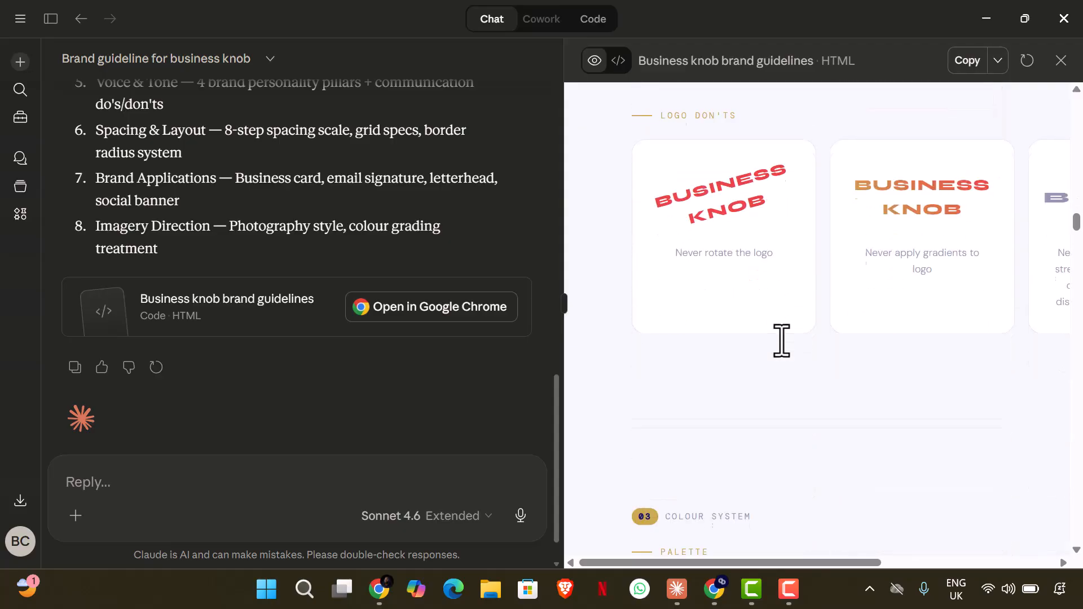
{"action": "scroll", "coordinate": [779, 339], "scroll_direction": "down", "scroll_amount": 7}
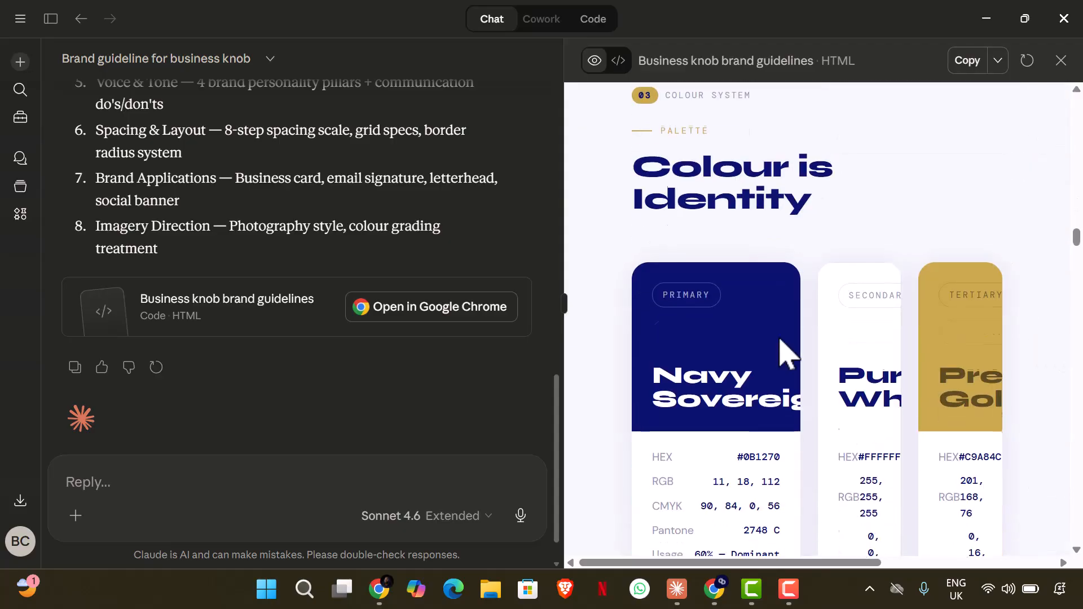
{"action": "scroll", "coordinate": [780, 339], "scroll_direction": "down", "scroll_amount": 8}
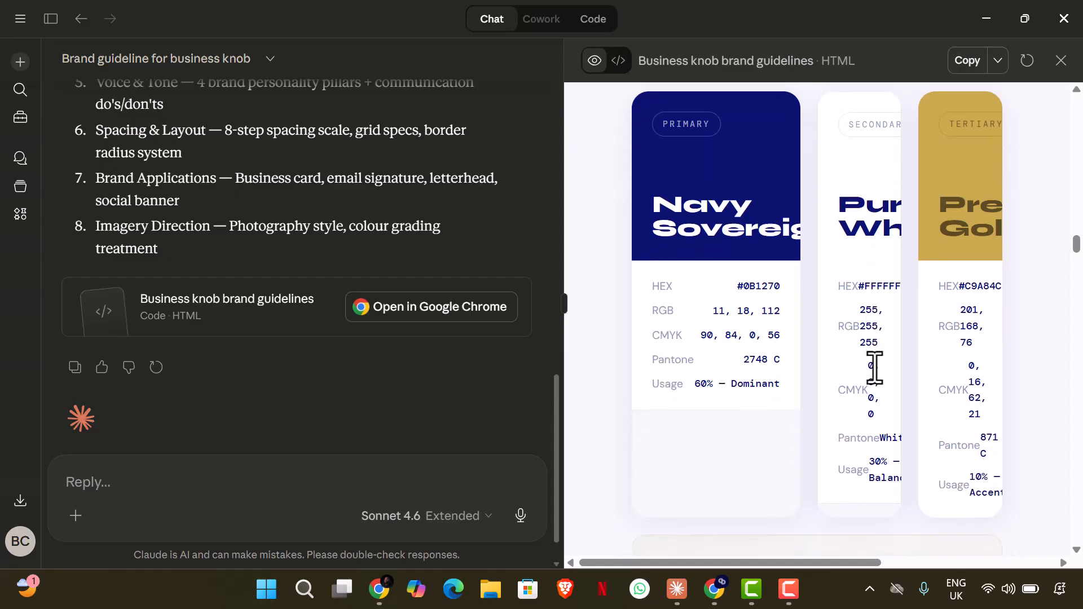
{"action": "scroll", "coordinate": [875, 368], "scroll_direction": "down", "scroll_amount": 12}
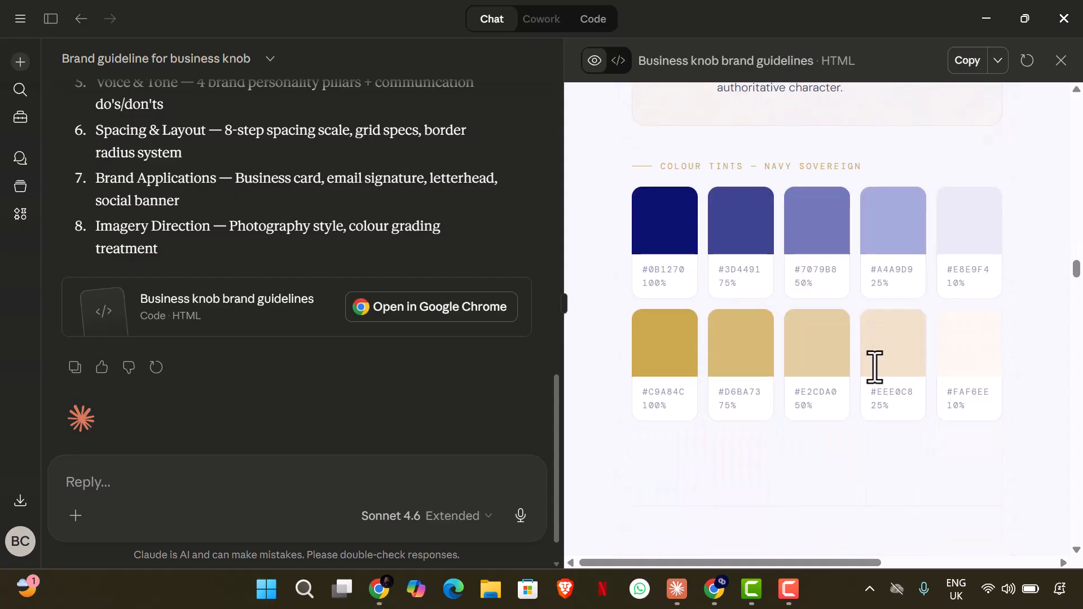
{"action": "scroll", "coordinate": [875, 368], "scroll_direction": "down", "scroll_amount": 10}
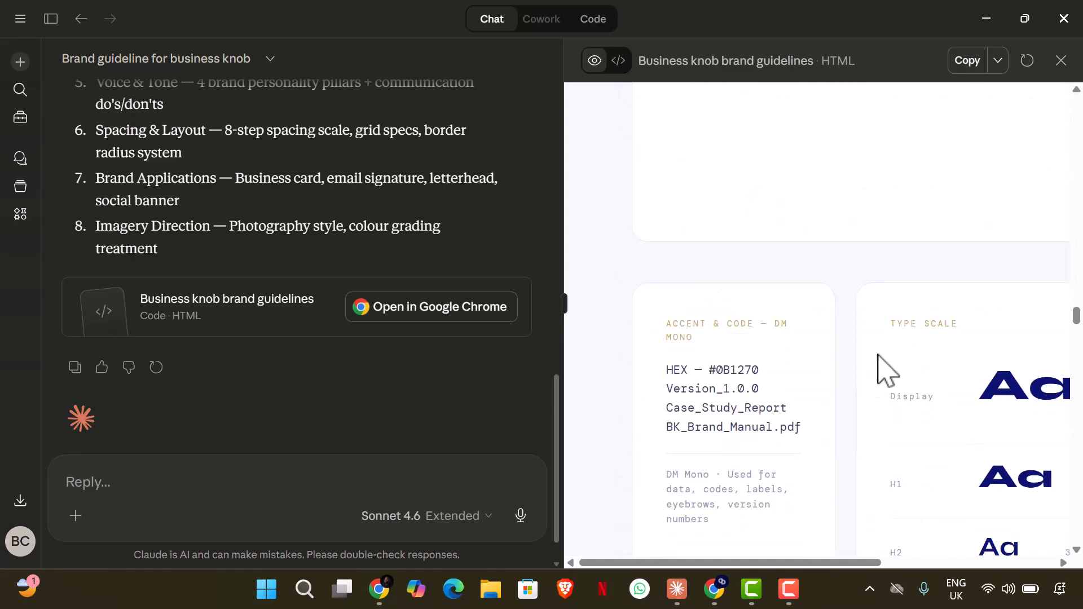
{"action": "scroll", "coordinate": [739, 395], "scroll_direction": "down", "scroll_amount": 15}
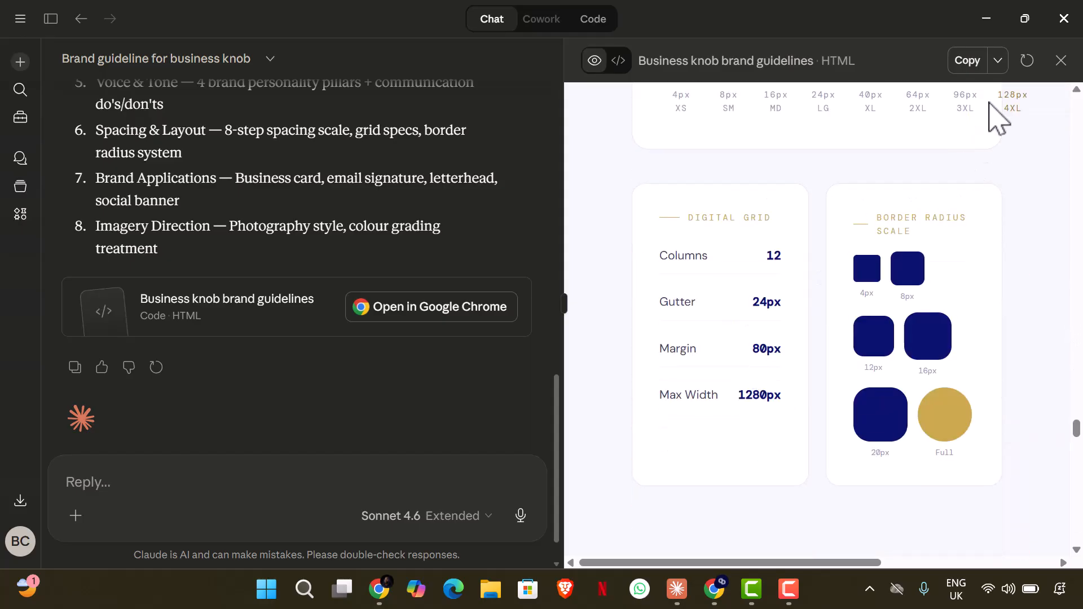
{"action": "left_click", "coordinate": [999, 62]}
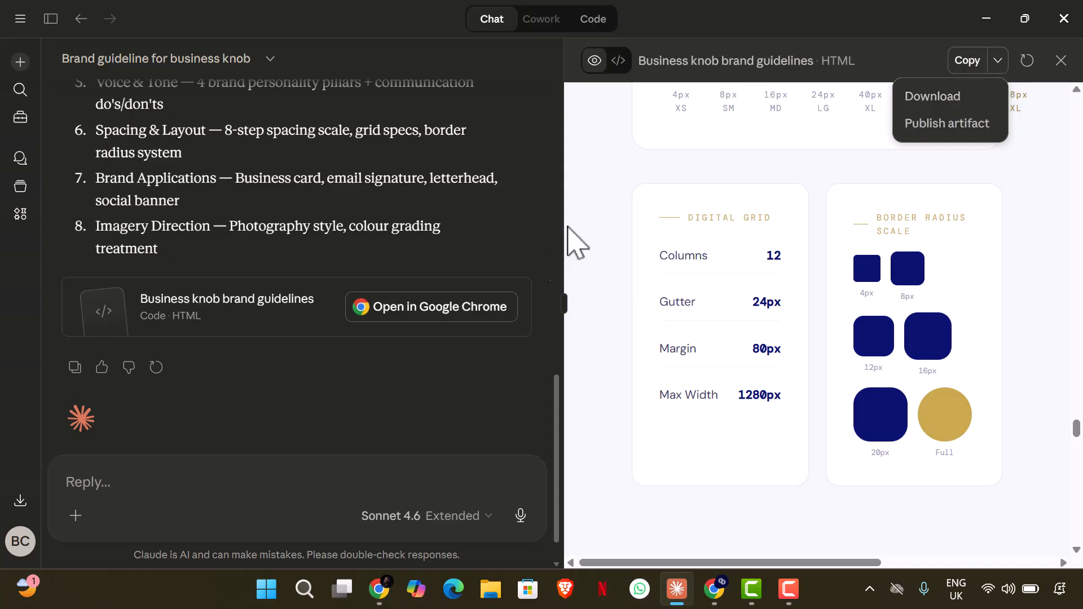
{"action": "left_click", "coordinate": [209, 475]}
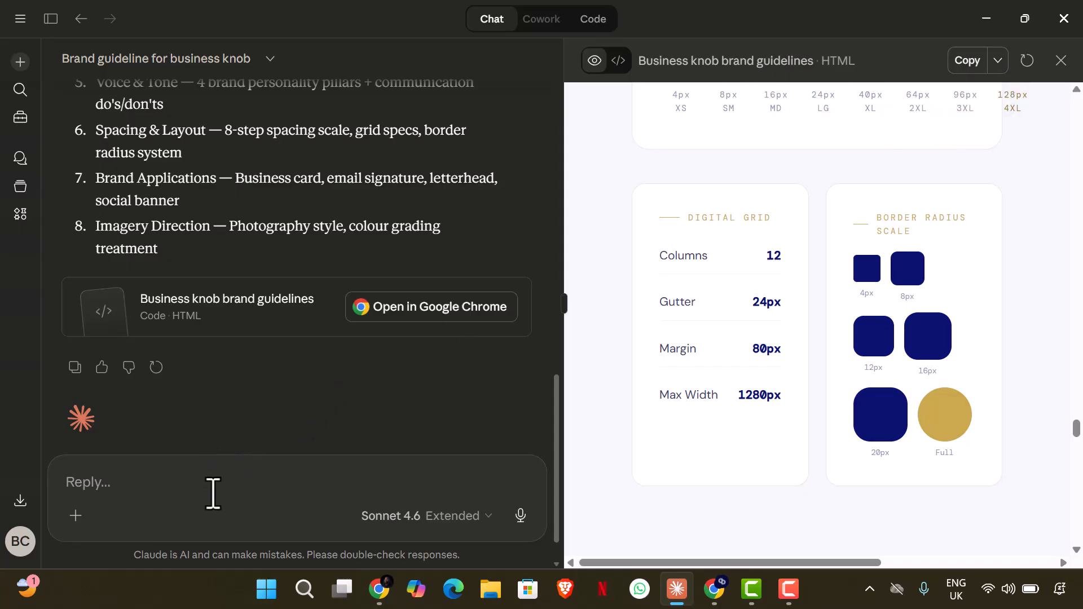
- Attach the stacked Businessknob logo image Gemini_Generated_Image_bz4ouabz4ouabz4o from the Business Knob folder to the reply
{"action": "left_click", "coordinate": [82, 524]}
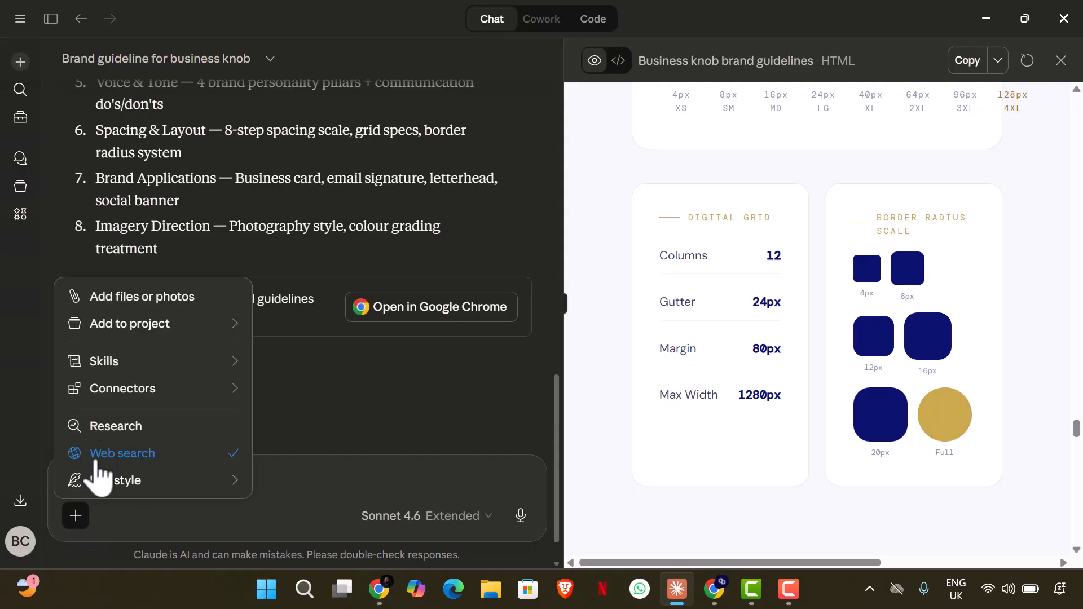
{"action": "mouse_move", "coordinate": [166, 327]}
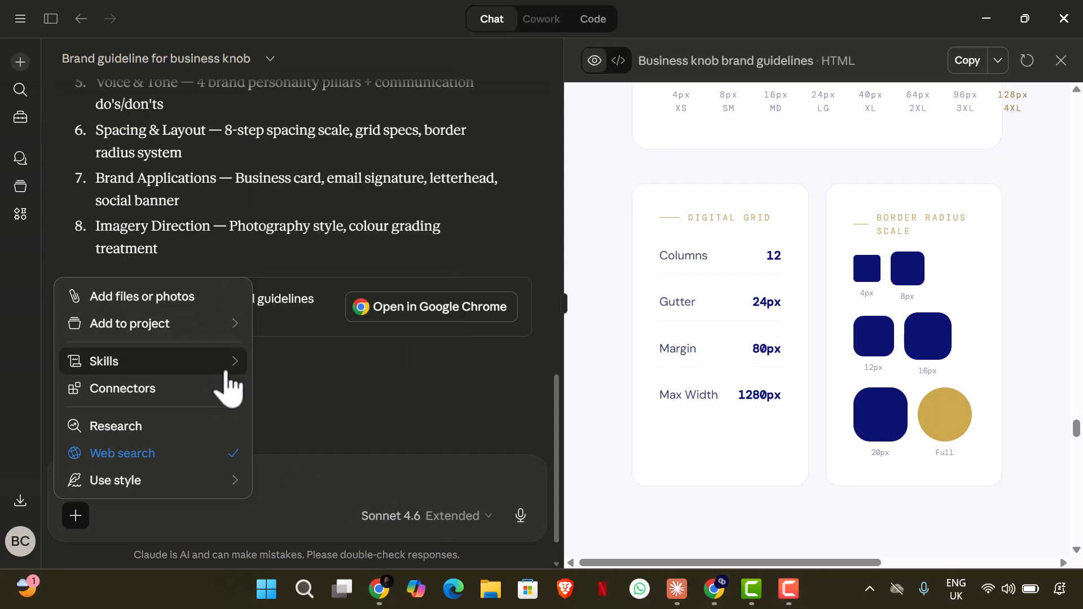
{"action": "left_click", "coordinate": [205, 309]}
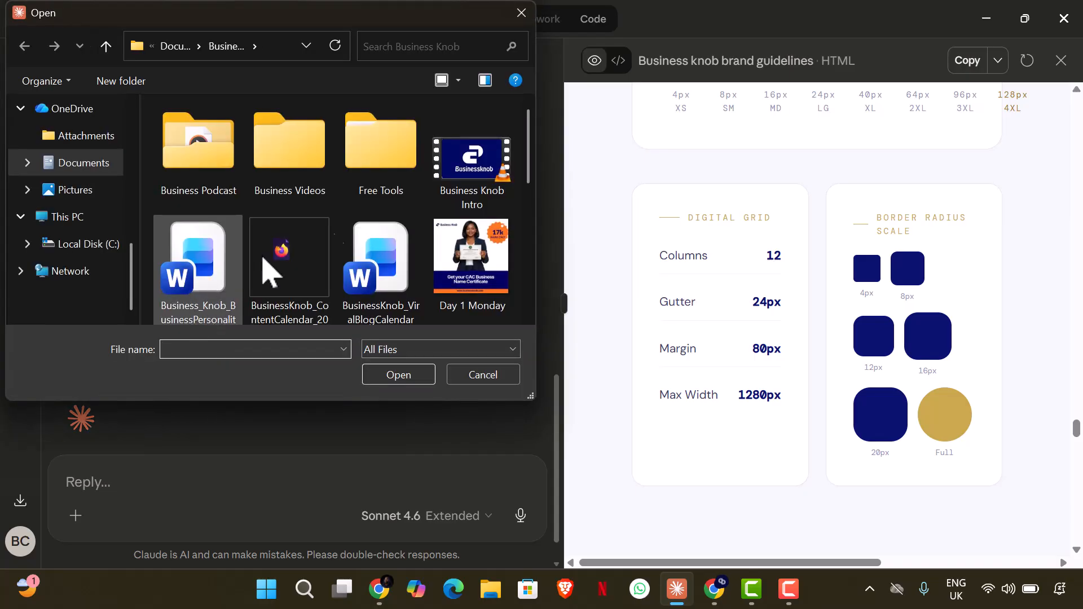
{"action": "scroll", "coordinate": [405, 217], "scroll_direction": "down", "scroll_amount": 5}
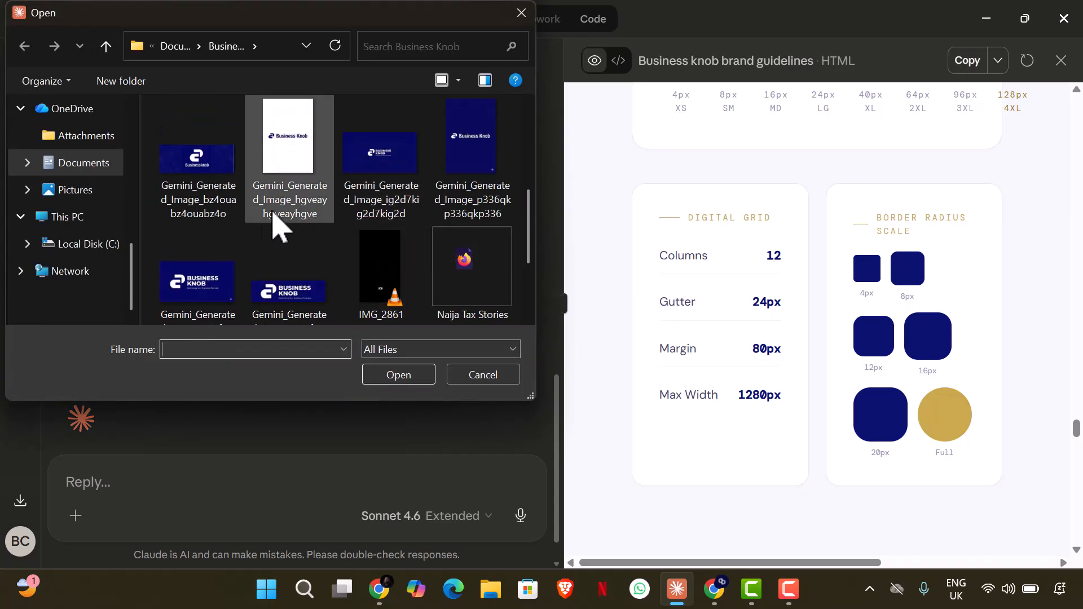
{"action": "left_click", "coordinate": [205, 204]}
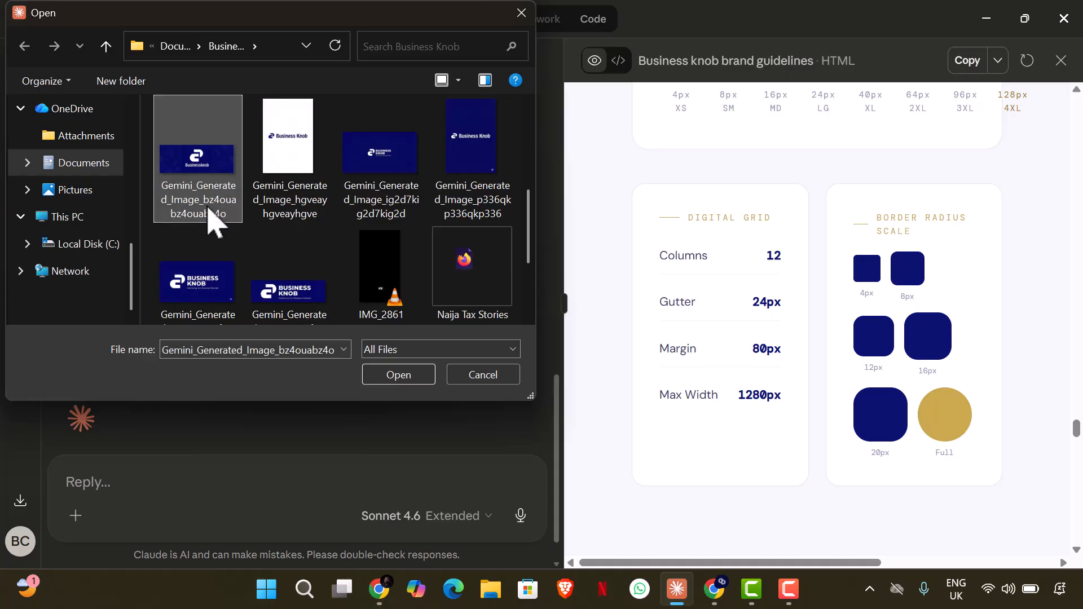
{"action": "left_click", "coordinate": [225, 295], "text": "shift"}
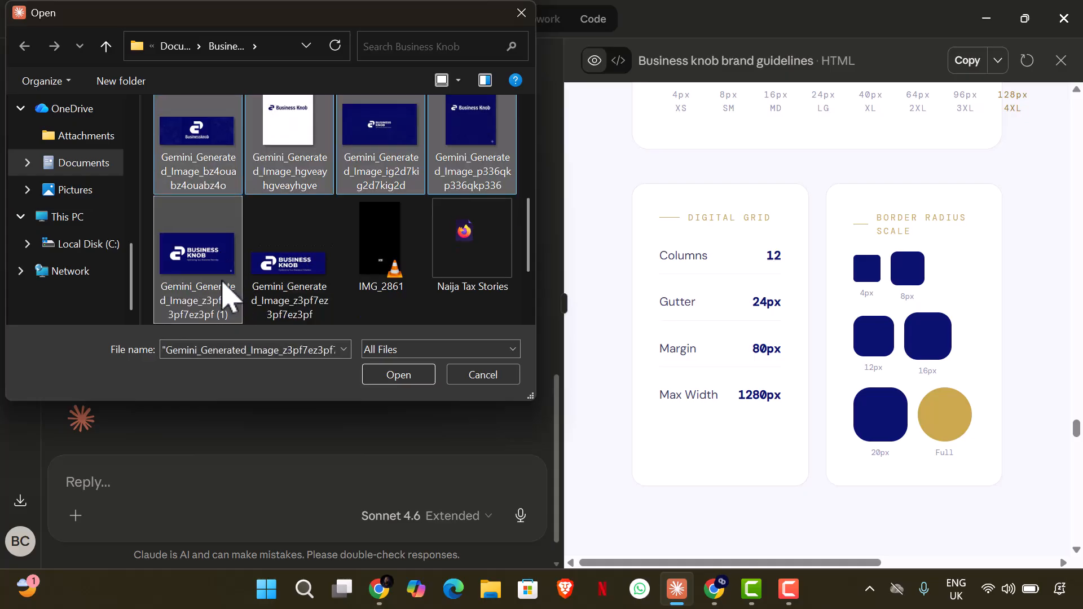
{"action": "left_click", "coordinate": [220, 195]}
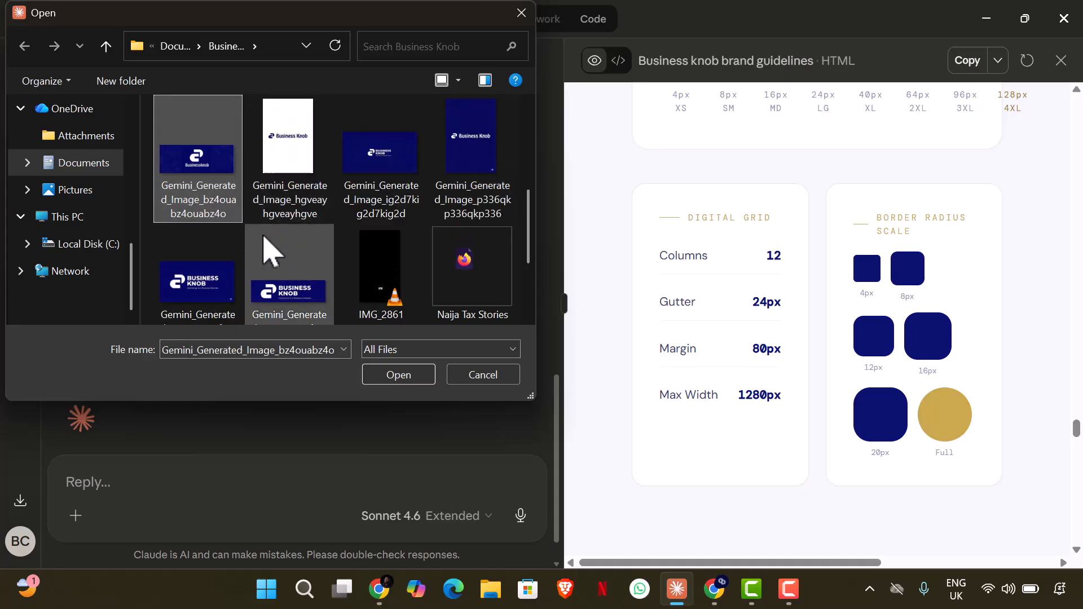
{"action": "left_click", "coordinate": [380, 379]}
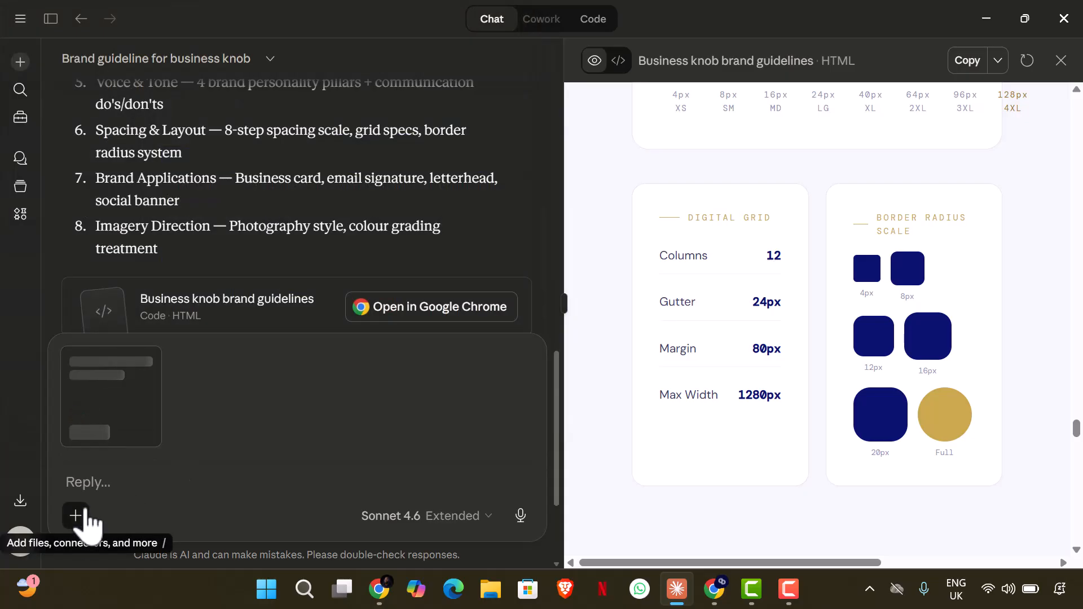
- Attach the horizontal banner logo Gemini_Generated_Image_ig2d7kig2d7kig2d as a second image to the reply
{"action": "left_click", "coordinate": [79, 516]}
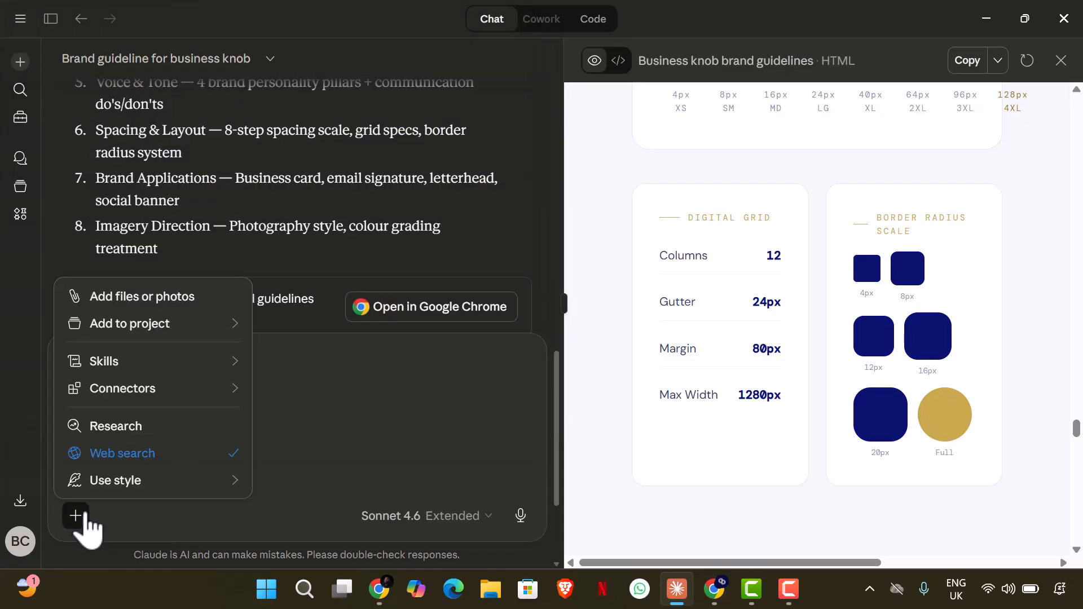
{"action": "left_click", "coordinate": [187, 304]}
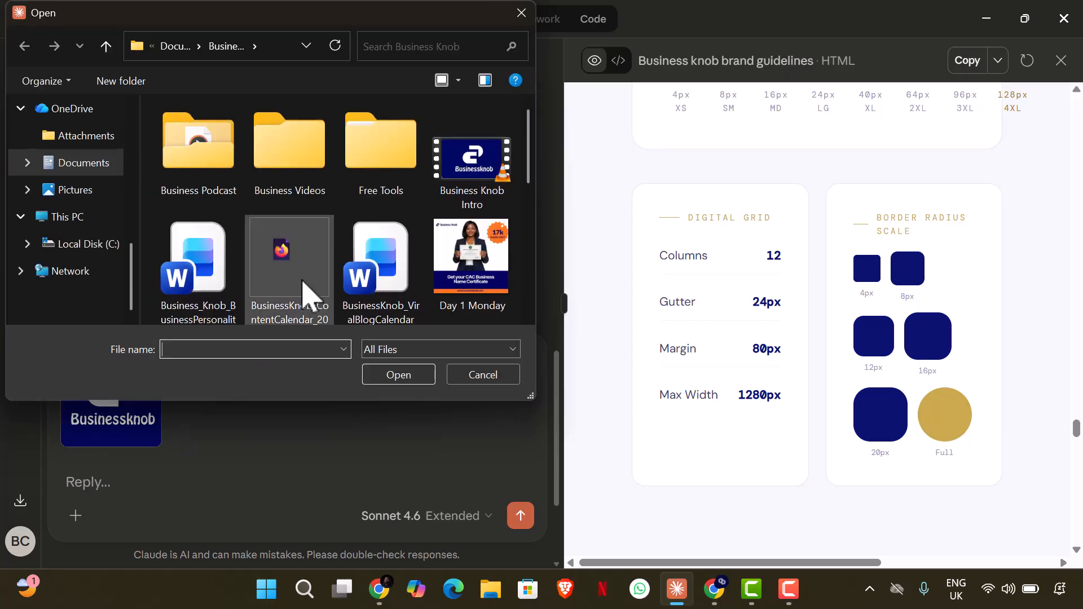
{"action": "scroll", "coordinate": [387, 220], "scroll_direction": "down", "scroll_amount": 3}
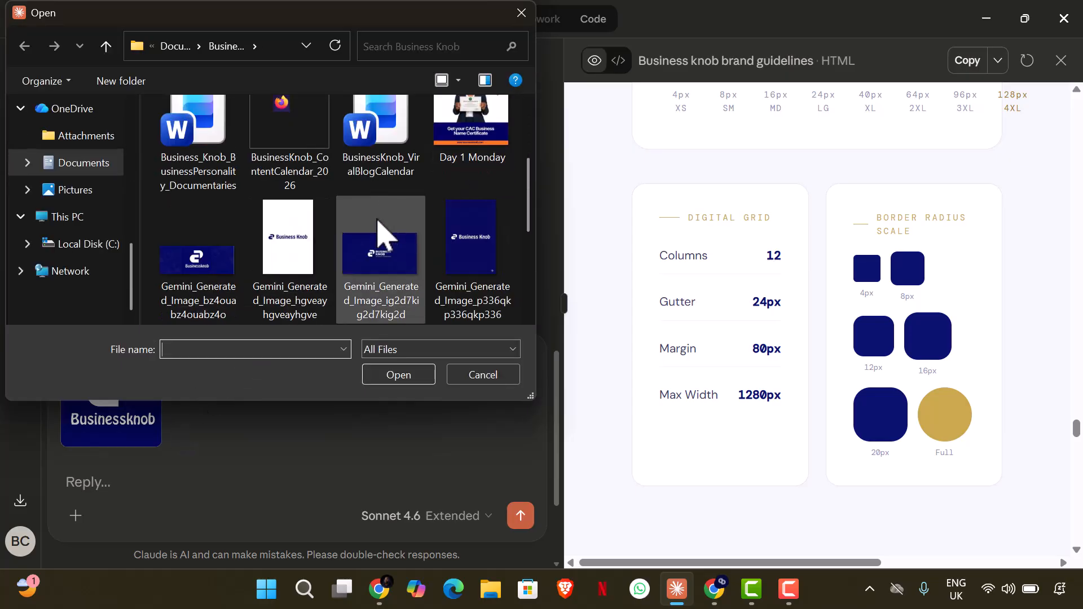
{"action": "left_click", "coordinate": [377, 287]}
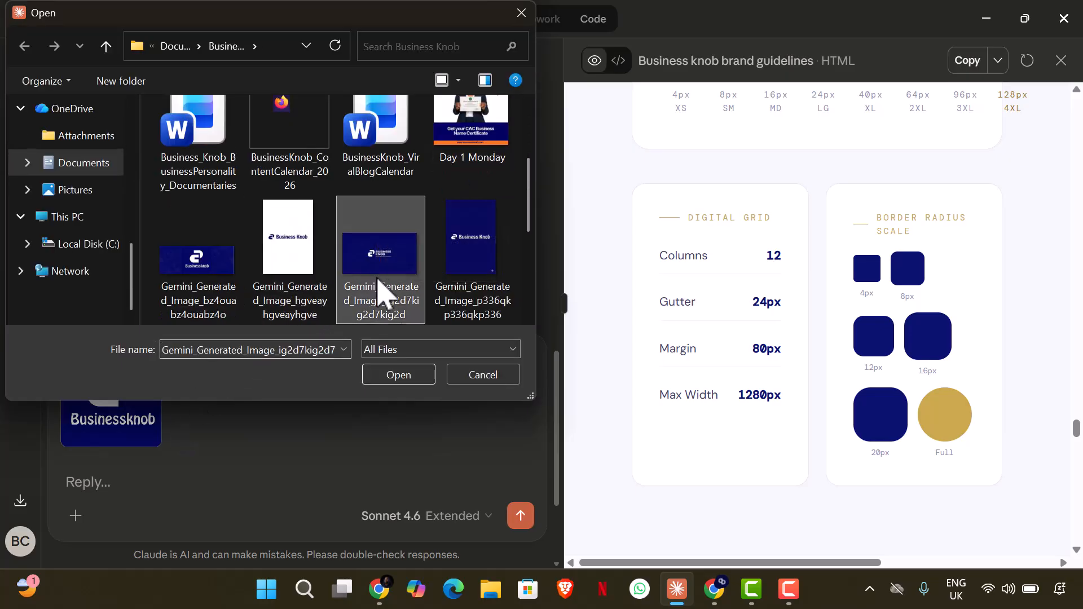
{"action": "left_click", "coordinate": [403, 376]}
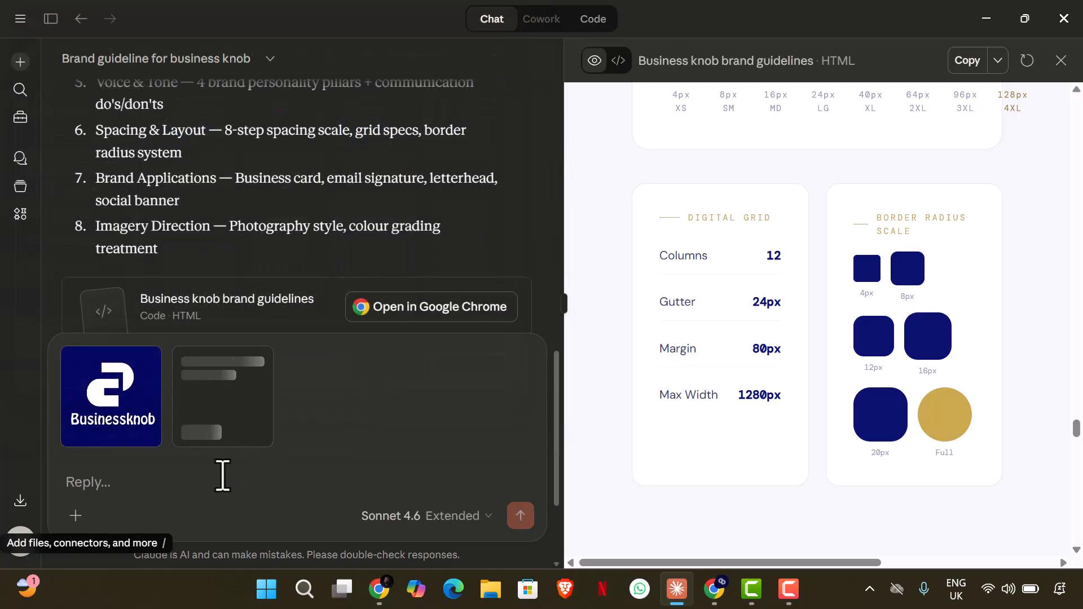
- Ask Claude to sync the actual logos and their application in the pptx file it creates as the official brand guideline, and submit the prompt
{"action": "type", "text": "This"}
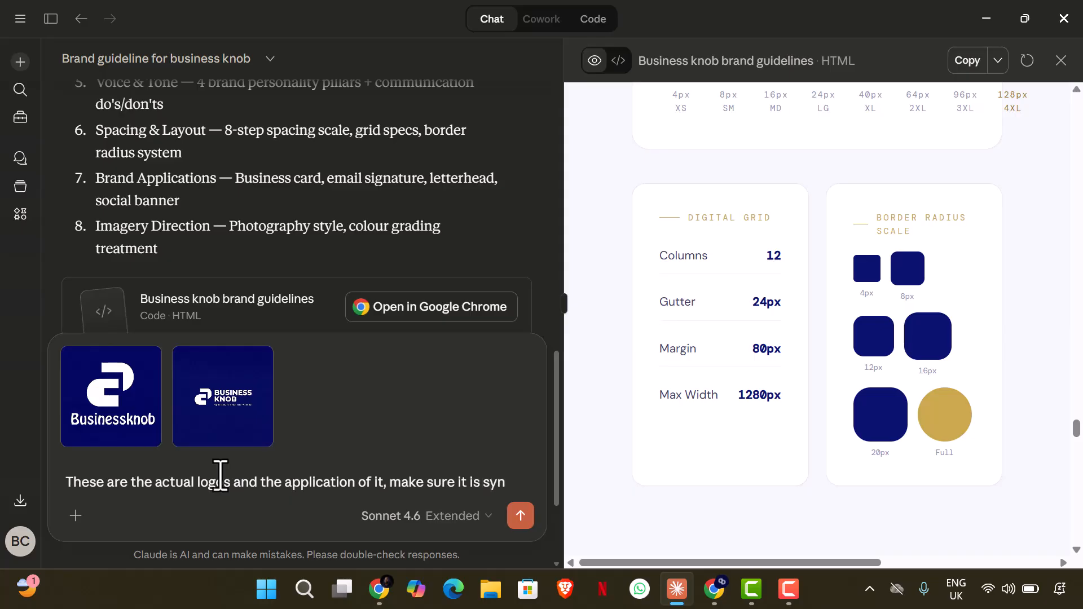
{"action": "type", "text": "the"}
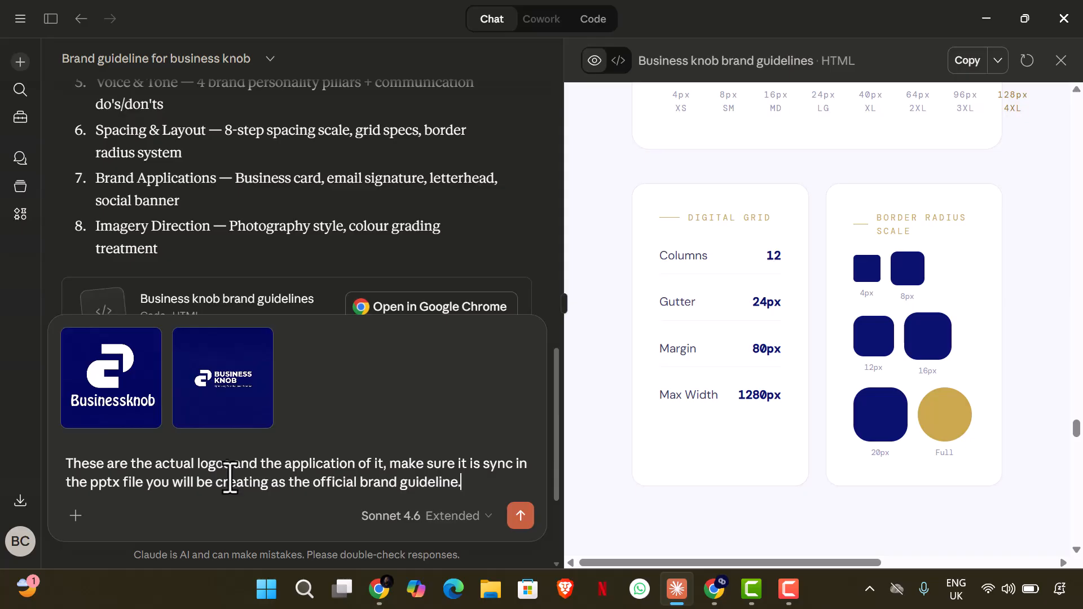
{"action": "scroll", "coordinate": [405, 393], "scroll_direction": "up", "scroll_amount": 2}
{"action": "scroll", "coordinate": [701, 380], "scroll_direction": "up", "scroll_amount": 15}
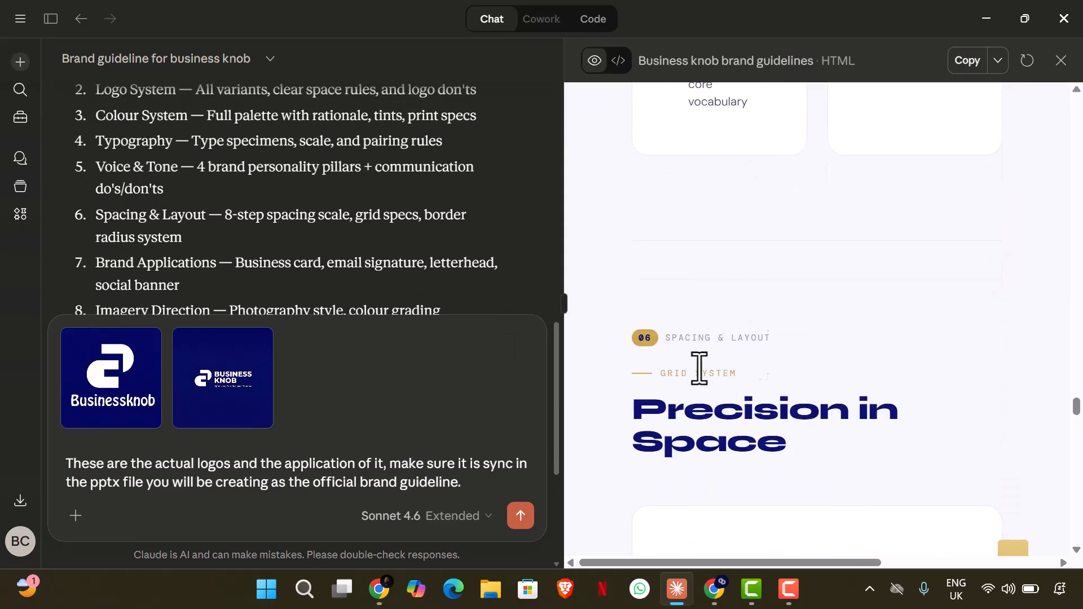
{"action": "scroll", "coordinate": [712, 380], "scroll_direction": "up", "scroll_amount": 10}
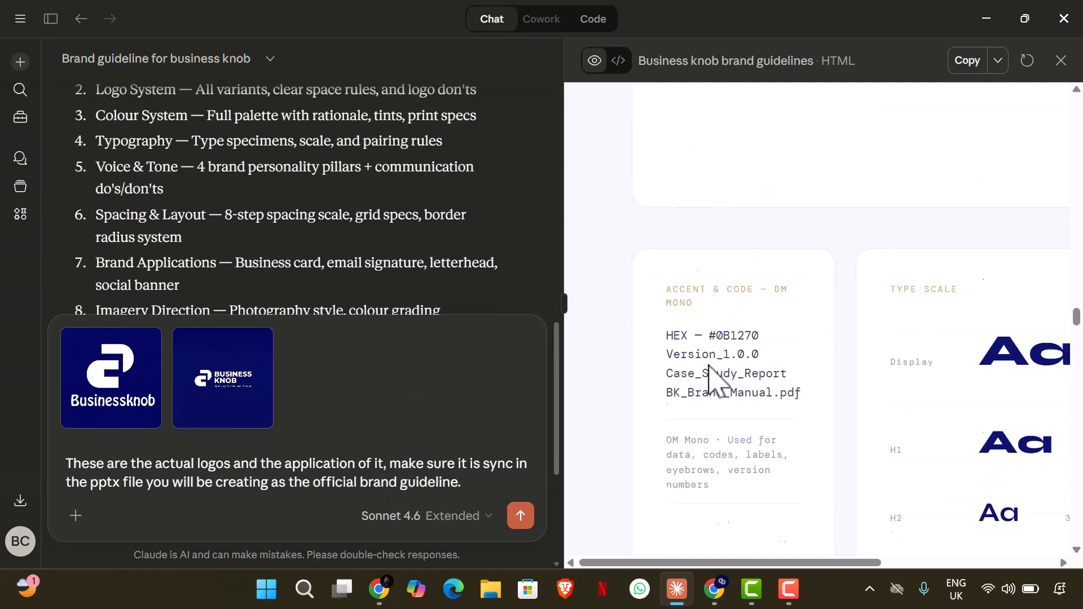
{"action": "scroll", "coordinate": [728, 322], "scroll_direction": "up", "scroll_amount": 3}
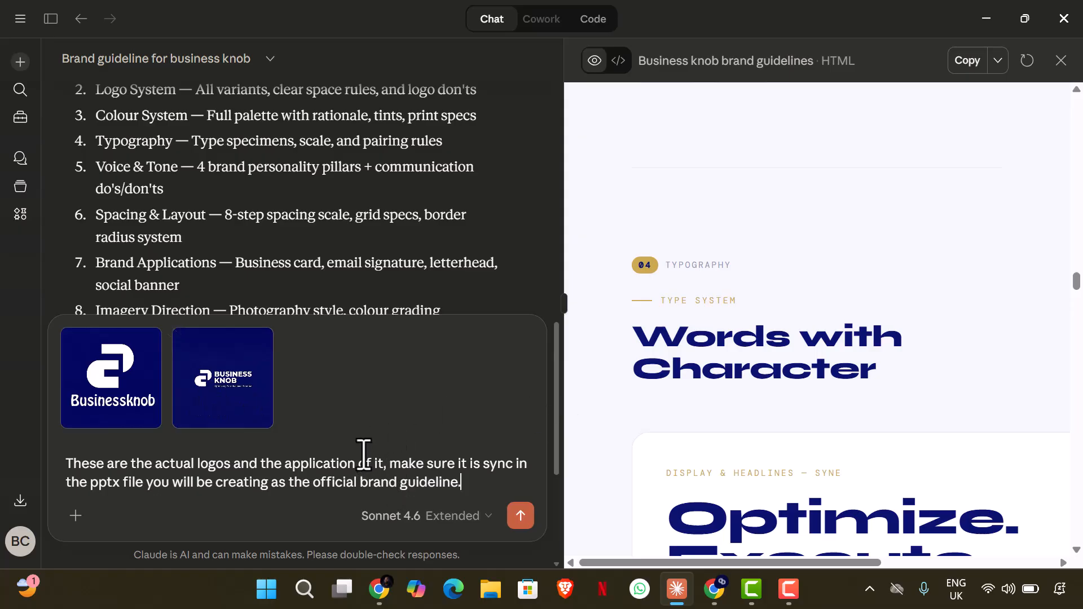
{"action": "left_click", "coordinate": [520, 515]}
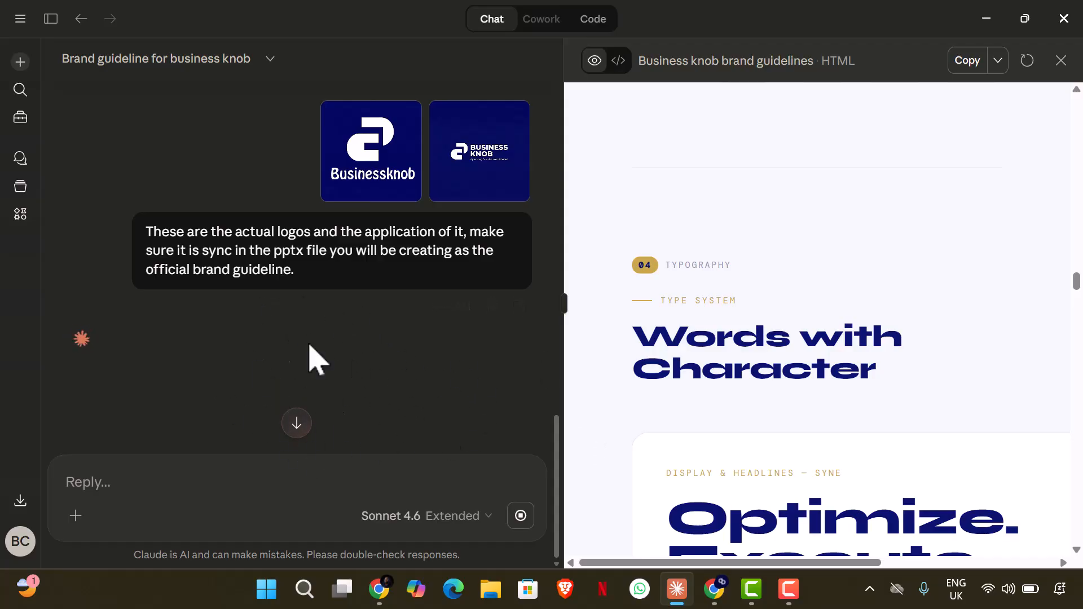
- Review the slide-by-slide summary of the Business Knob brand guidelines PPTX and reload the presentation's preview
{"action": "left_click", "coordinate": [788, 589]}
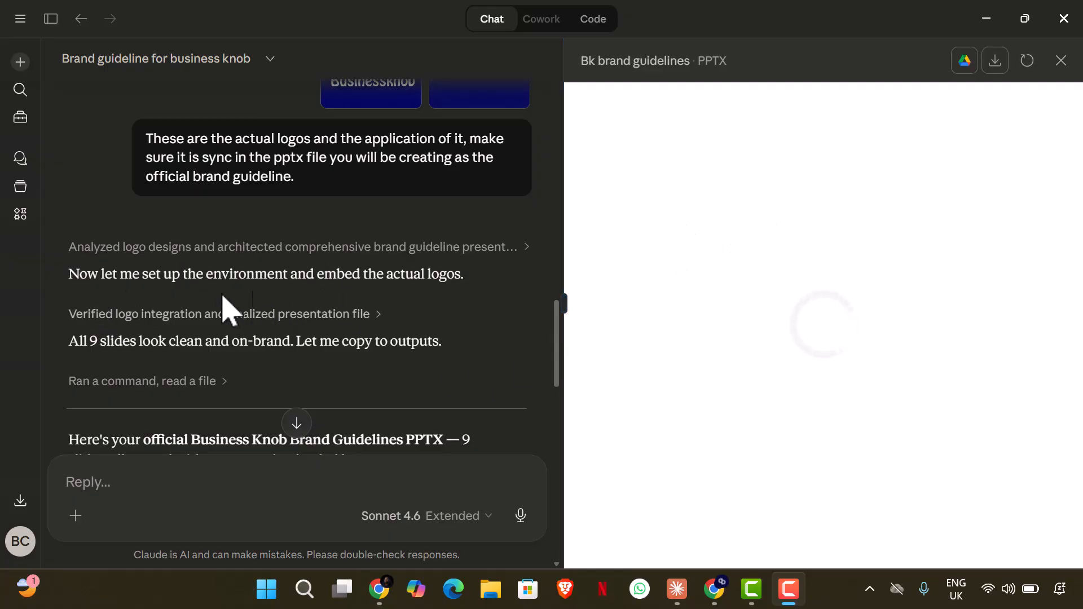
{"action": "scroll", "coordinate": [299, 333], "scroll_direction": "down", "scroll_amount": 5}
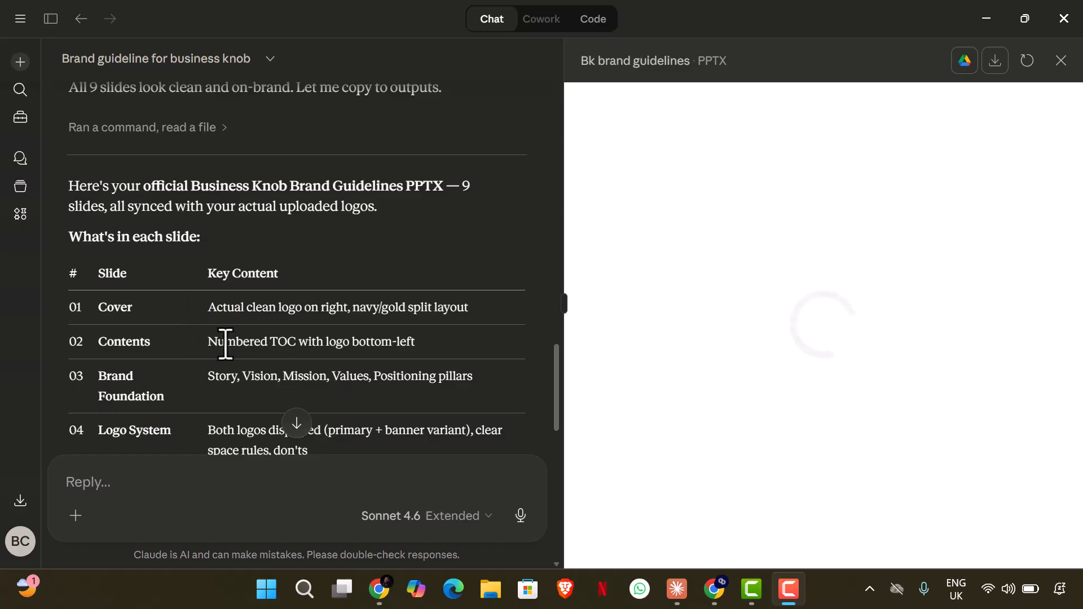
{"action": "scroll", "coordinate": [242, 338], "scroll_direction": "down", "scroll_amount": 2}
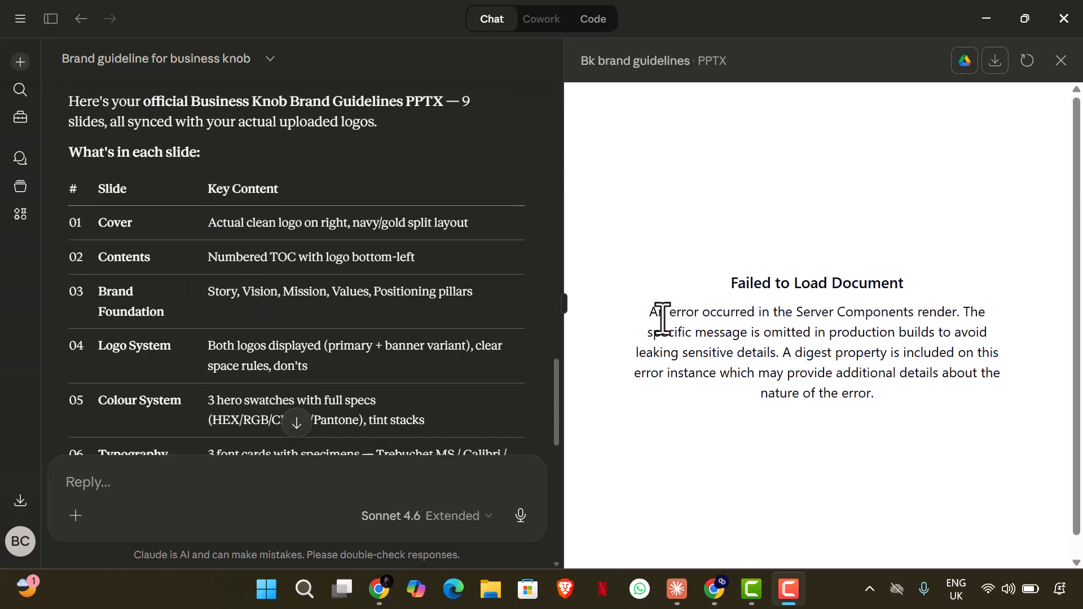
{"action": "left_click", "coordinate": [1028, 62]}
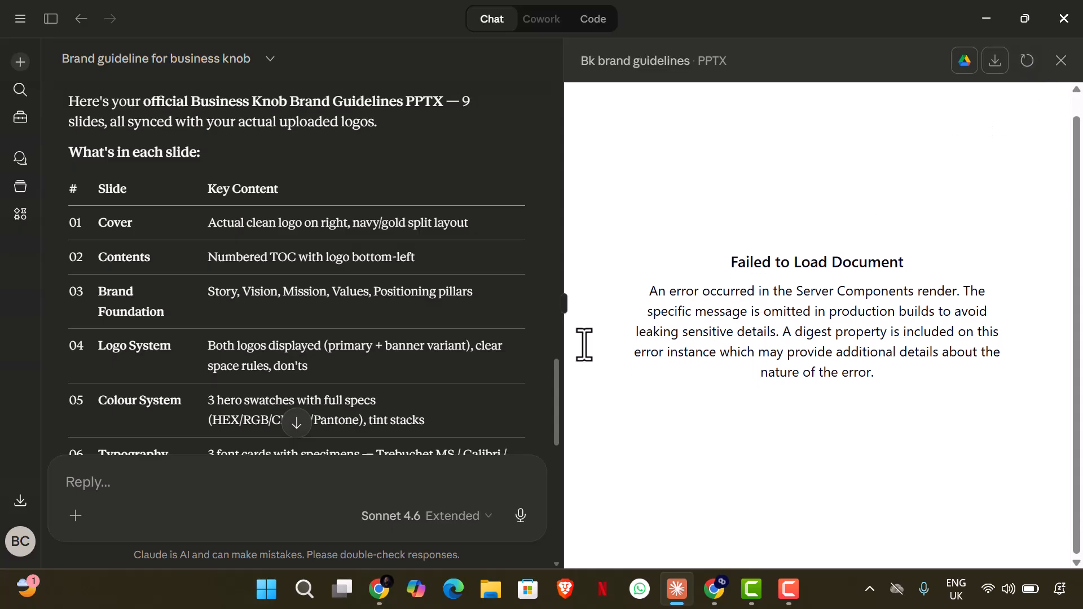
- Have Claude continue the brand guideline response from the point where it reached its tool-use limit
{"action": "scroll", "coordinate": [503, 367], "scroll_direction": "down", "scroll_amount": 10}
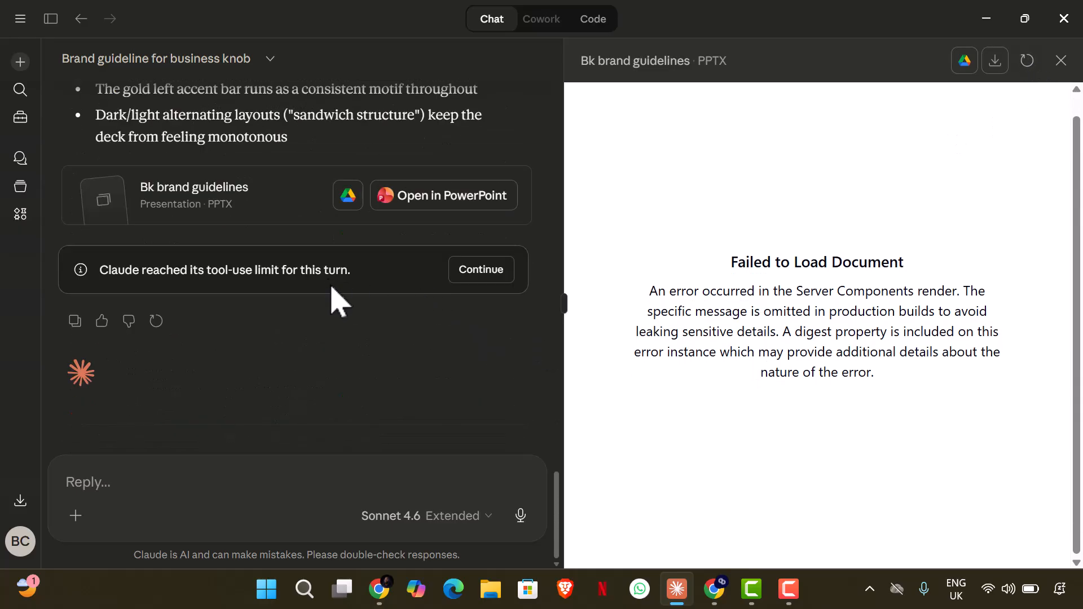
{"action": "left_click", "coordinate": [496, 275]}
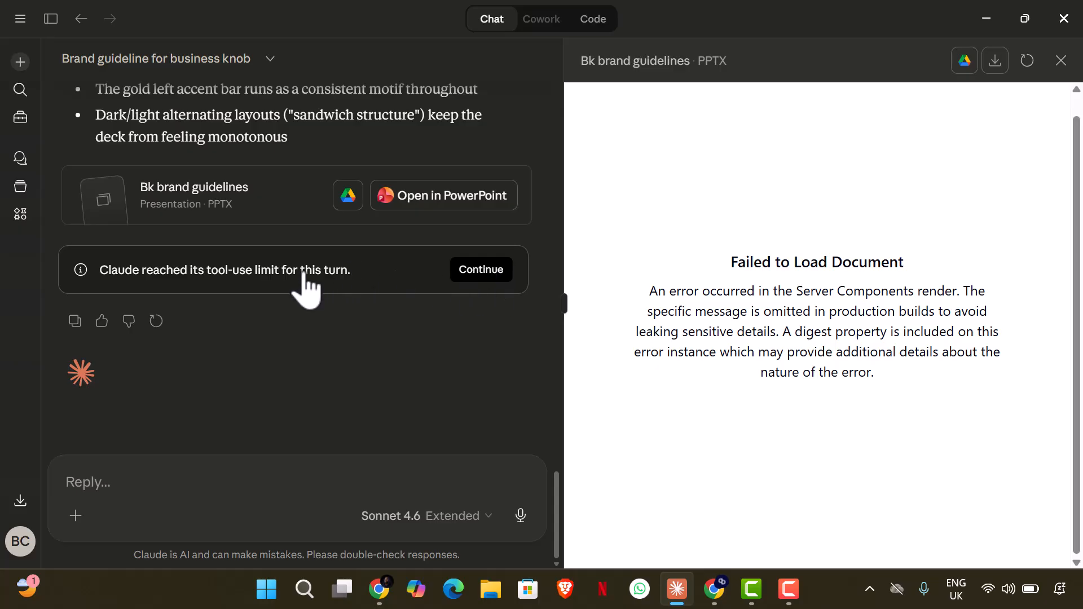
{"action": "scroll", "coordinate": [232, 288], "scroll_direction": "up", "scroll_amount": 6}
{"action": "scroll", "coordinate": [277, 262], "scroll_direction": "up", "scroll_amount": 2}
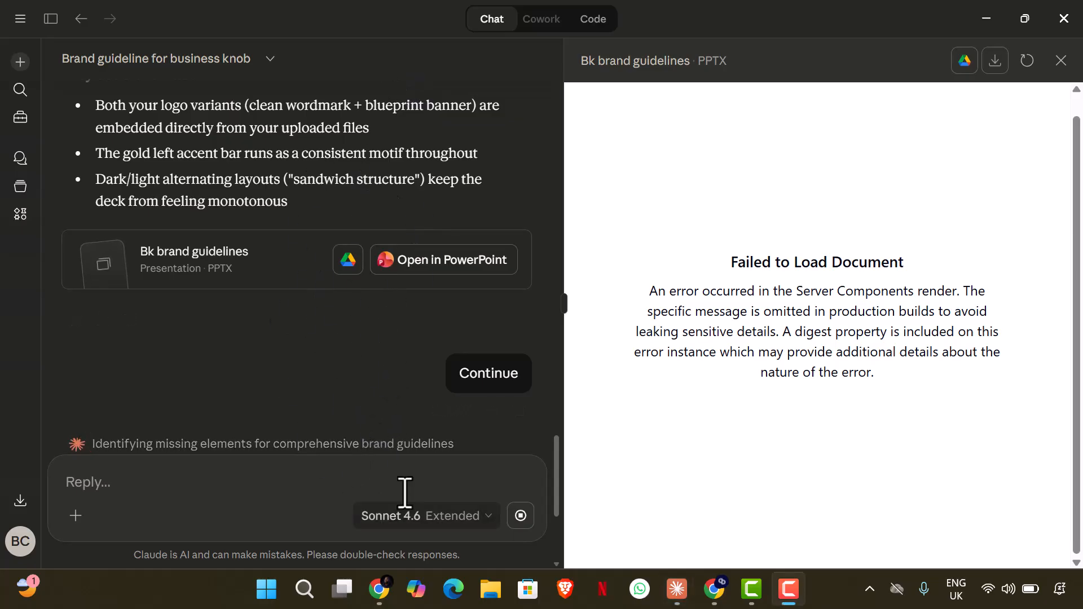
- Switch to Chrome and open the beladcreative.com website in a new browser tab
{"action": "left_click", "coordinate": [377, 588]}
{"action": "left_click", "coordinate": [246, 17]}
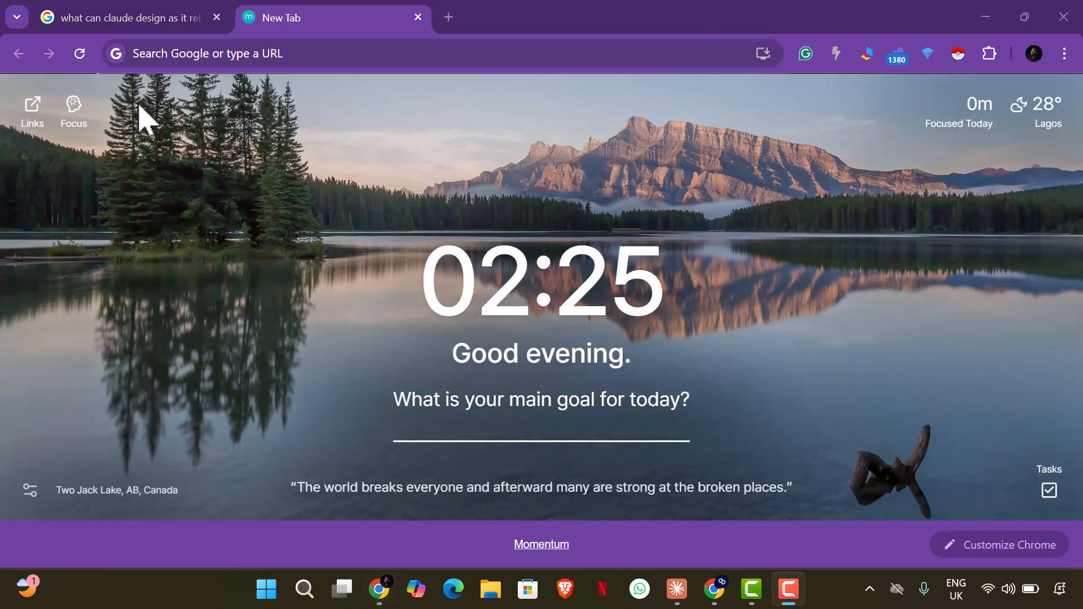
{"action": "left_click", "coordinate": [152, 53]}
{"action": "type", "text": "be"}
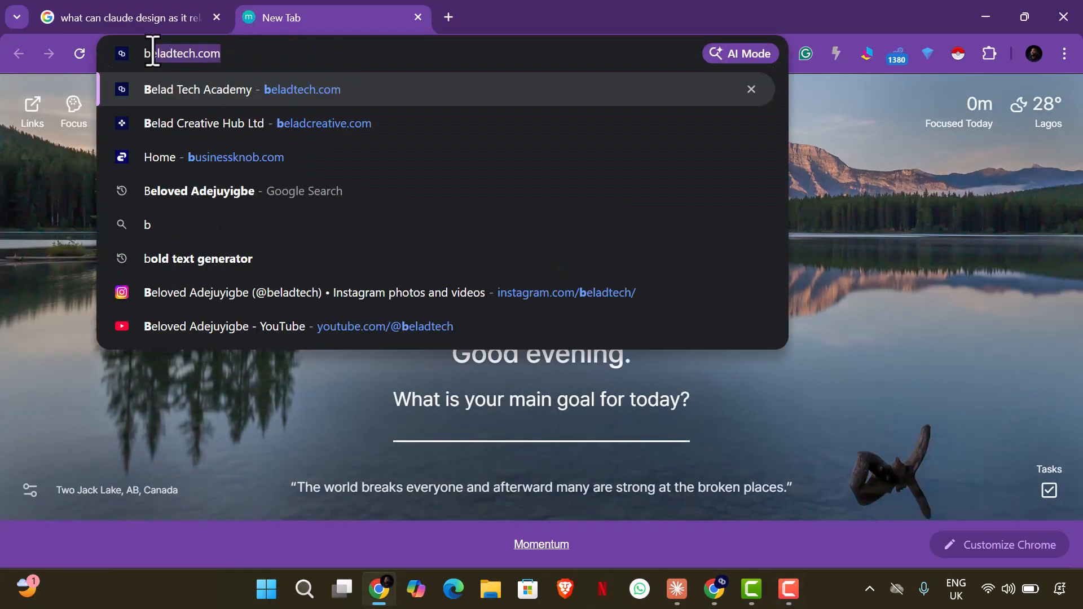
{"action": "type", "text": "ladcre"}
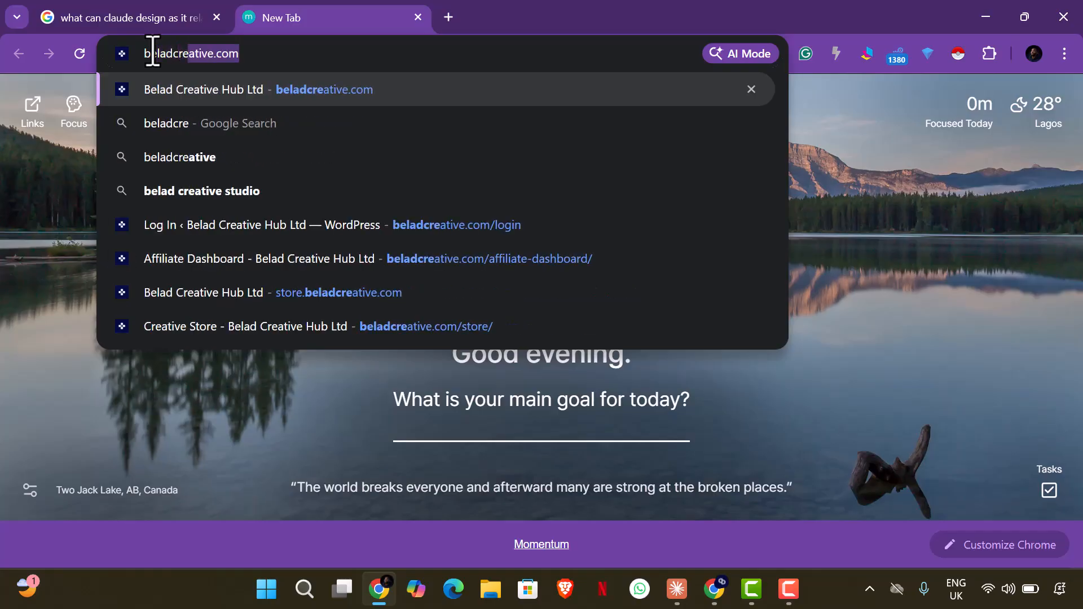
{"action": "key", "text": "Right"}
{"action": "key", "text": "Return"}
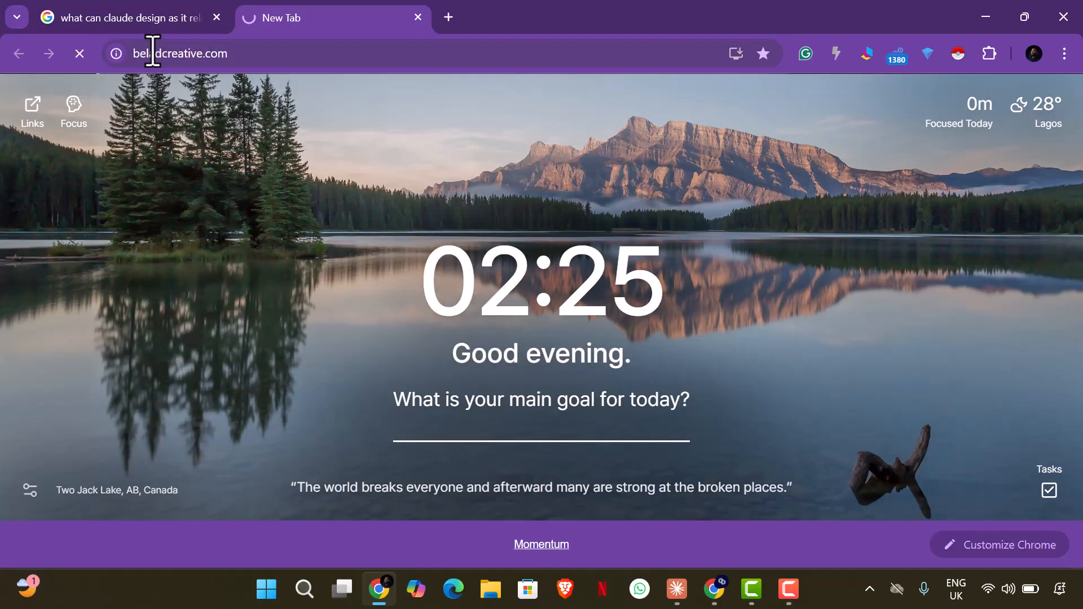